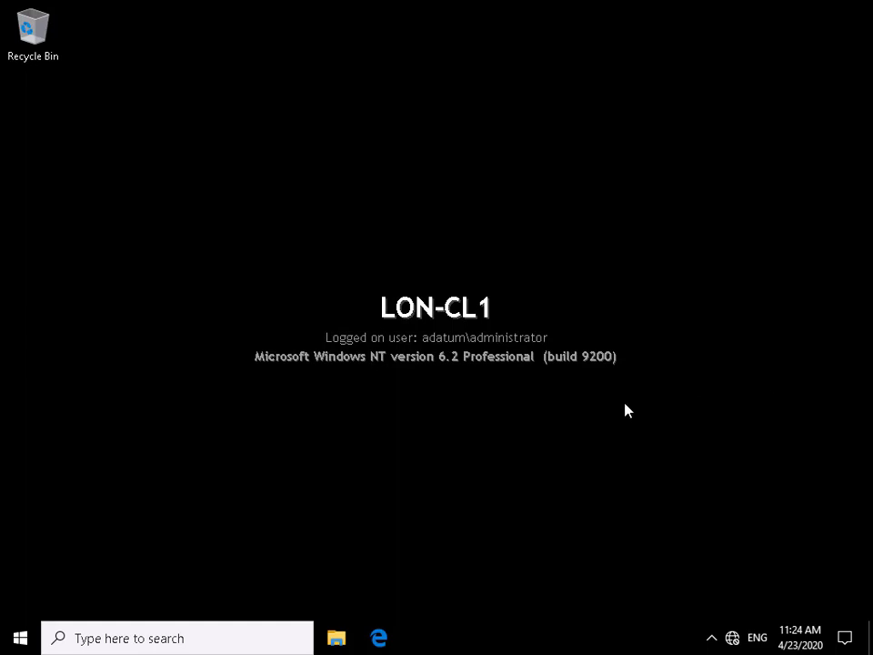
- Open Performance Monitor and display its live performance graph
click(17, 636)
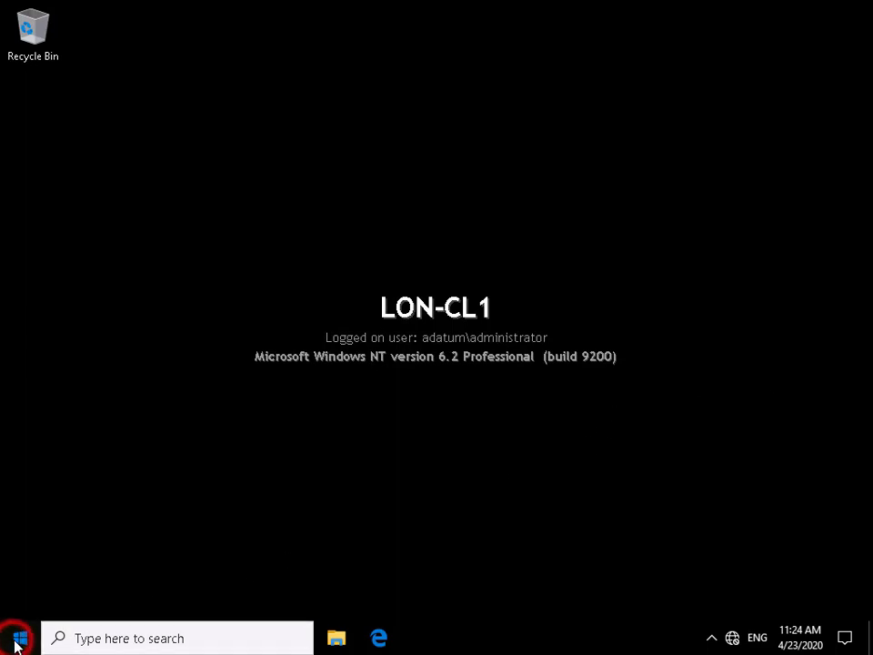
text(perform)
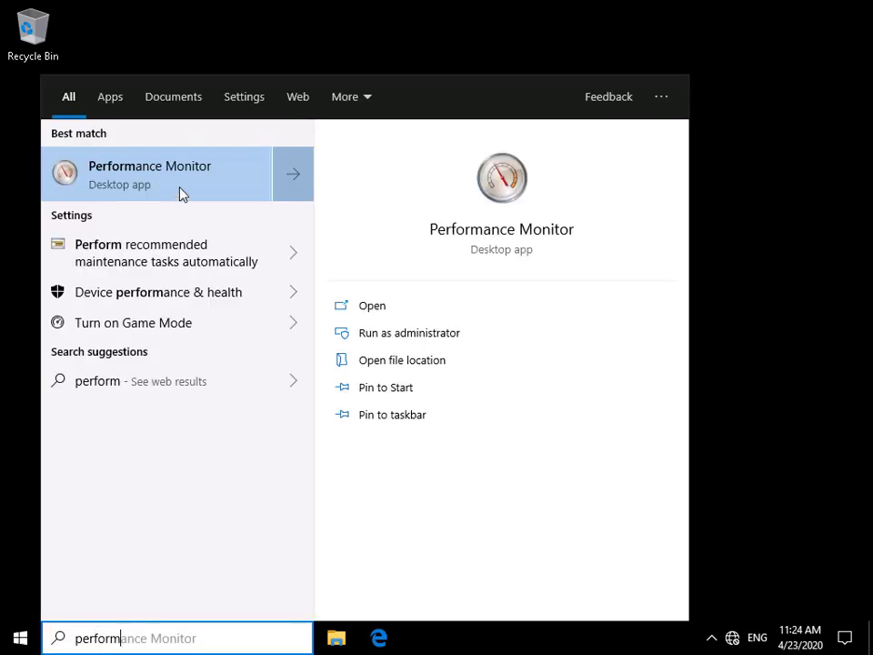
click(177, 186)
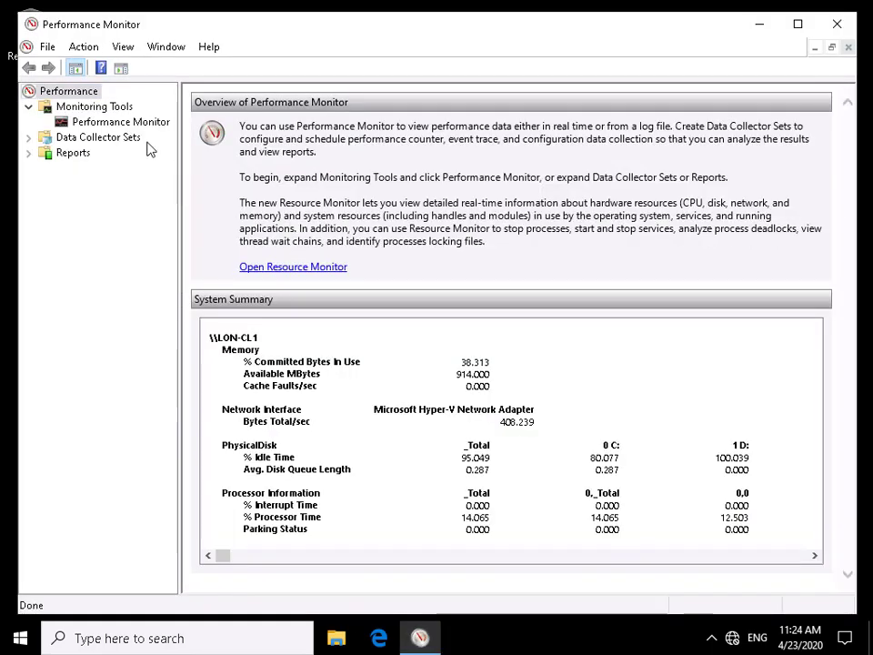
click(134, 125)
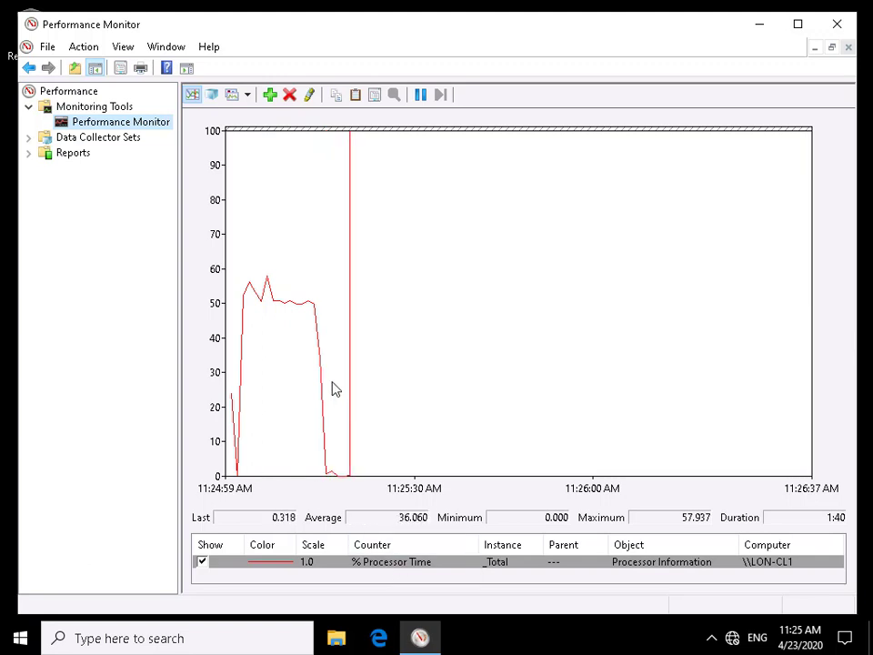
- Add all PhysicalDisk counters for the 0 C: instance on the local computer to the graph
click(271, 97)
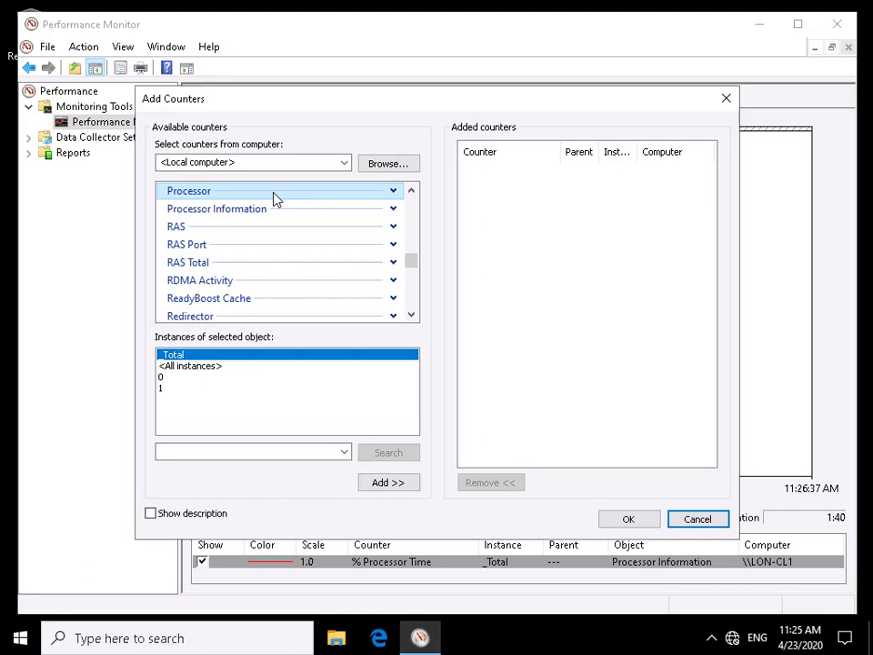
click(411, 315)
click(411, 316)
click(411, 315)
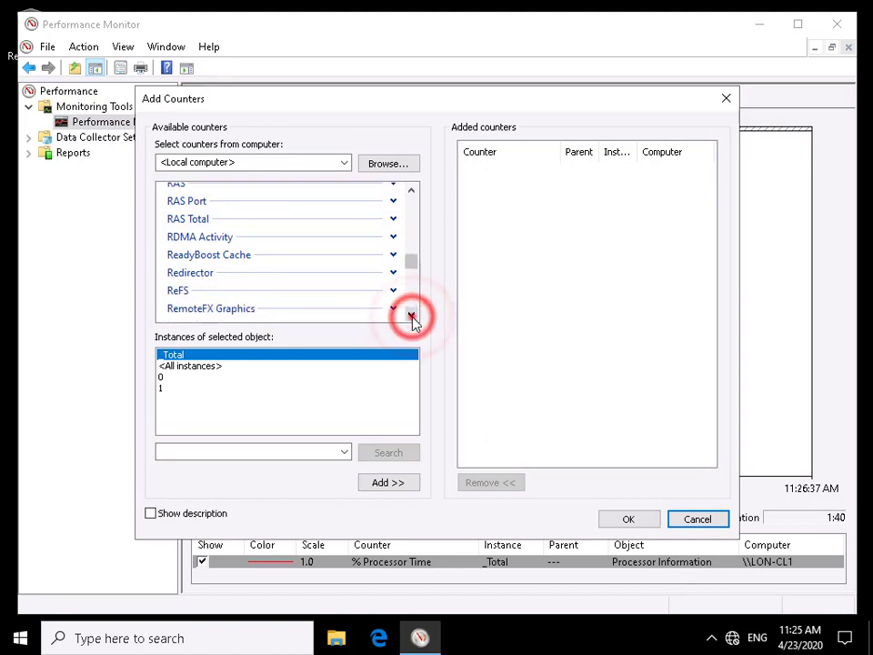
click(411, 316)
click(411, 316)
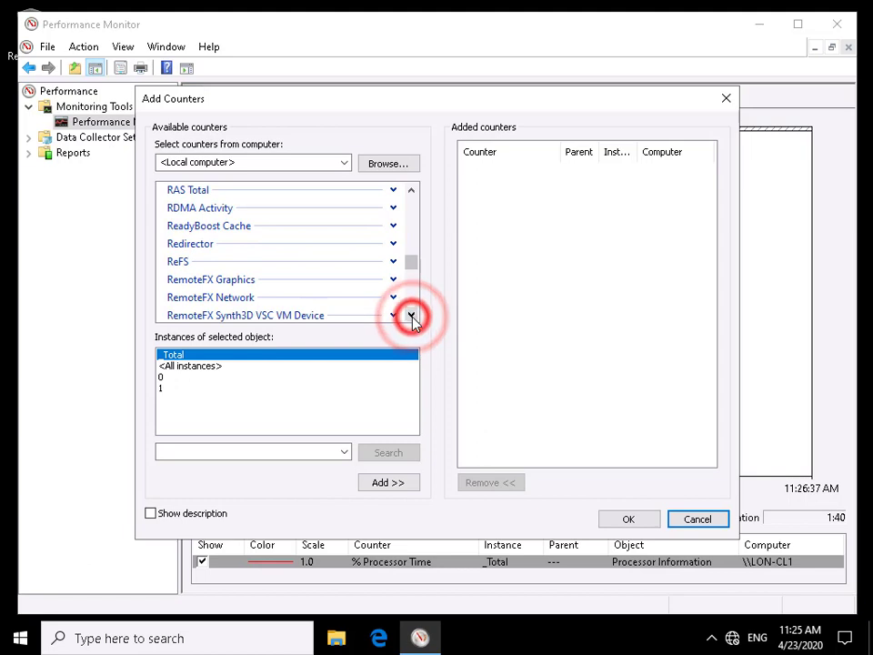
click(411, 190)
click(411, 190)
click(411, 190)
click(412, 190)
click(411, 190)
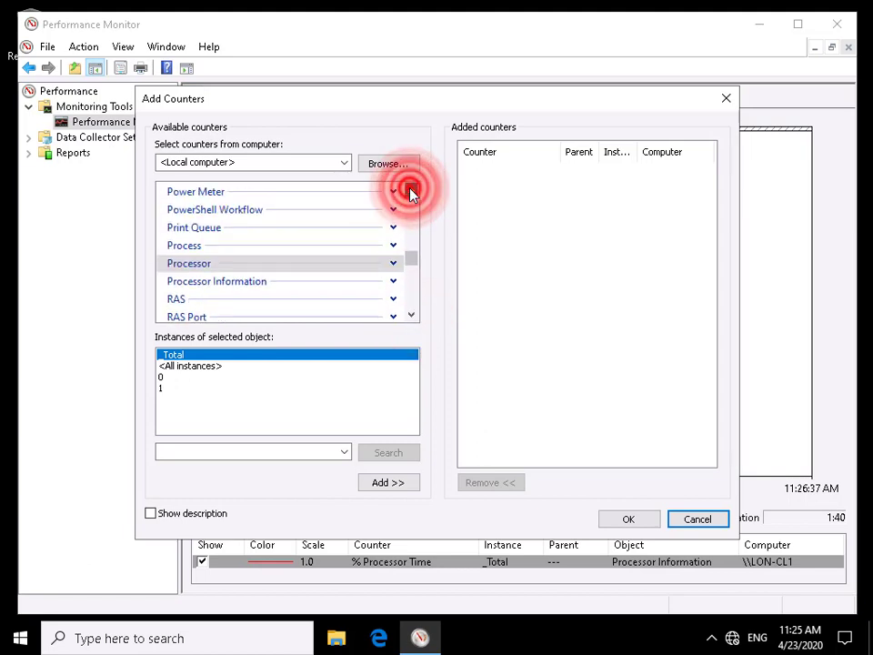
click(411, 190)
click(411, 190)
click(198, 201)
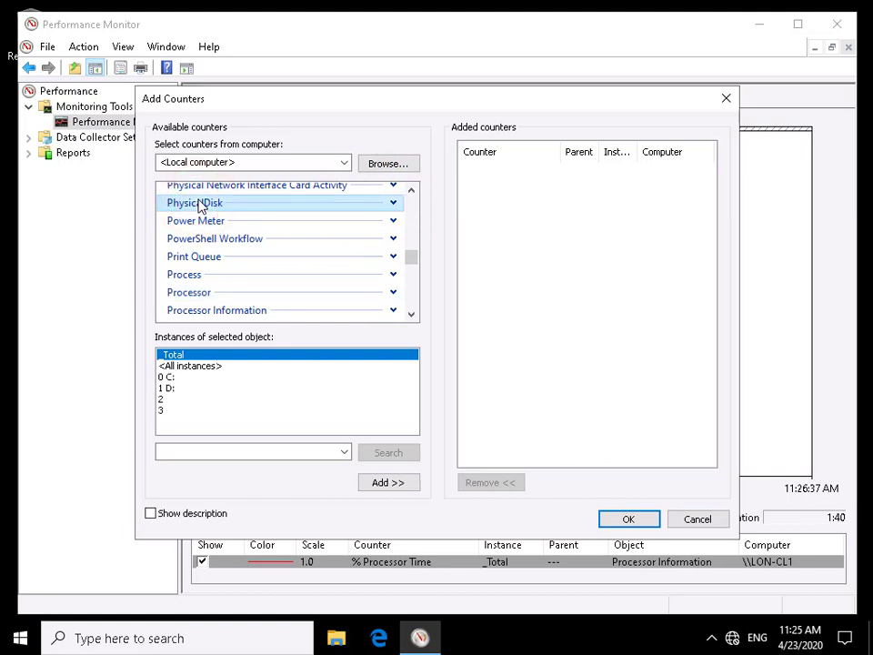
click(166, 380)
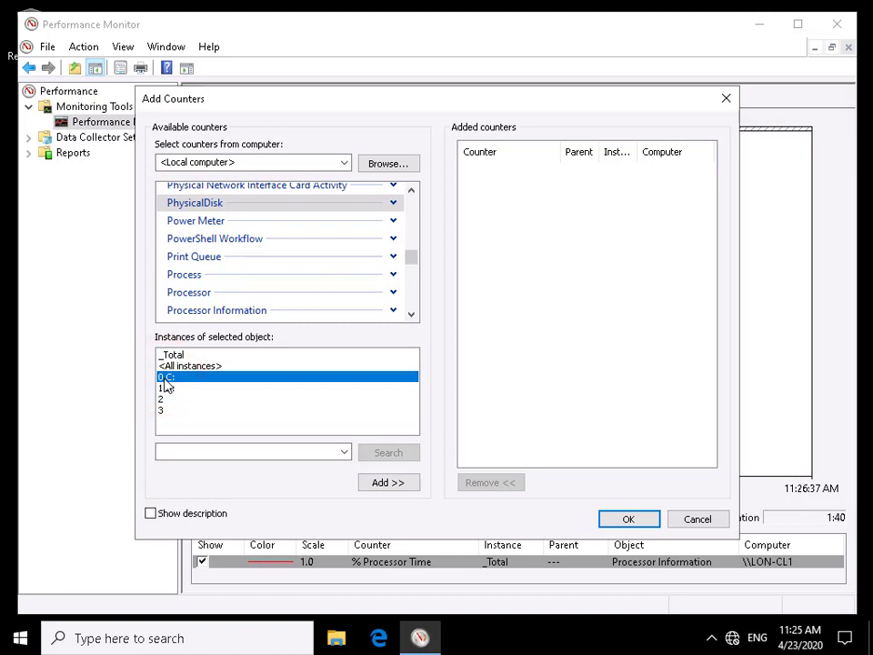
click(382, 485)
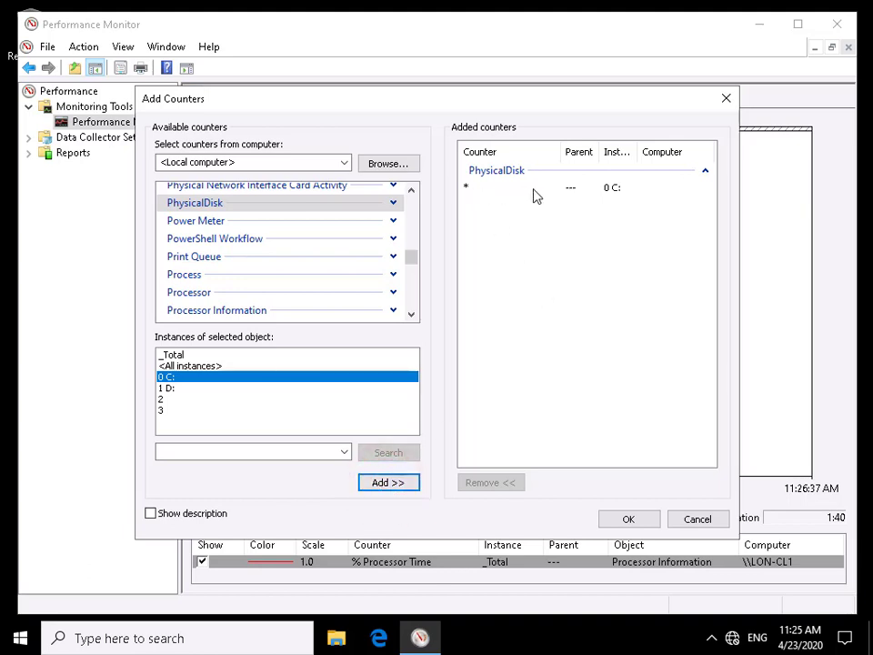
click(629, 517)
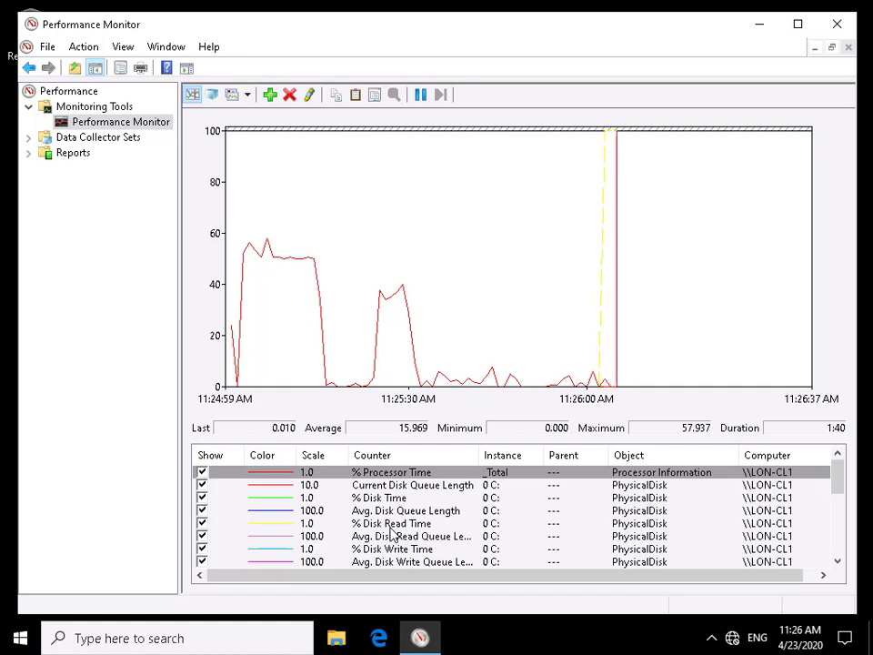
- Select the Avg. Disk Read Queue Length counter and sort the counter list by counter name
click(378, 512)
click(377, 523)
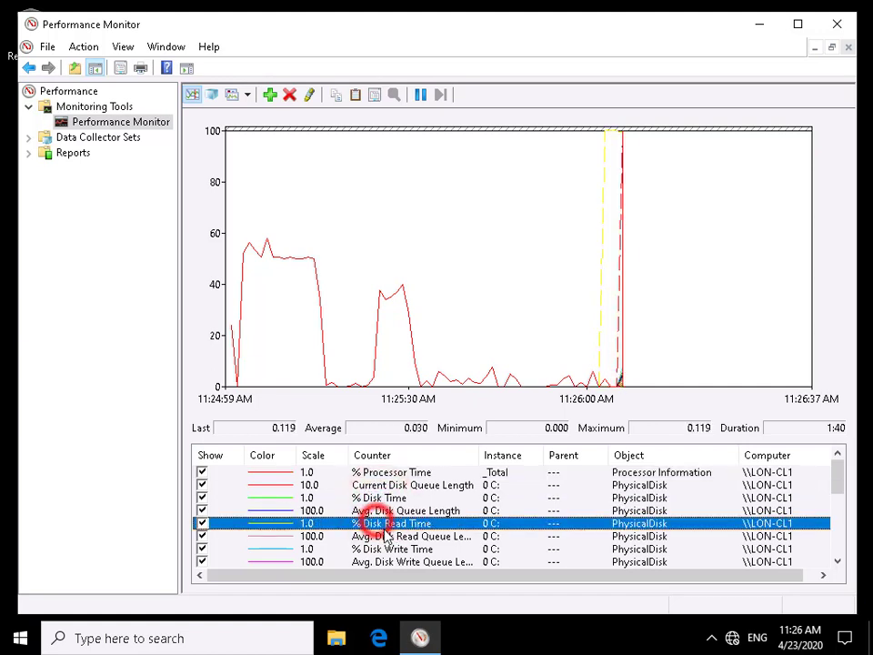
click(389, 536)
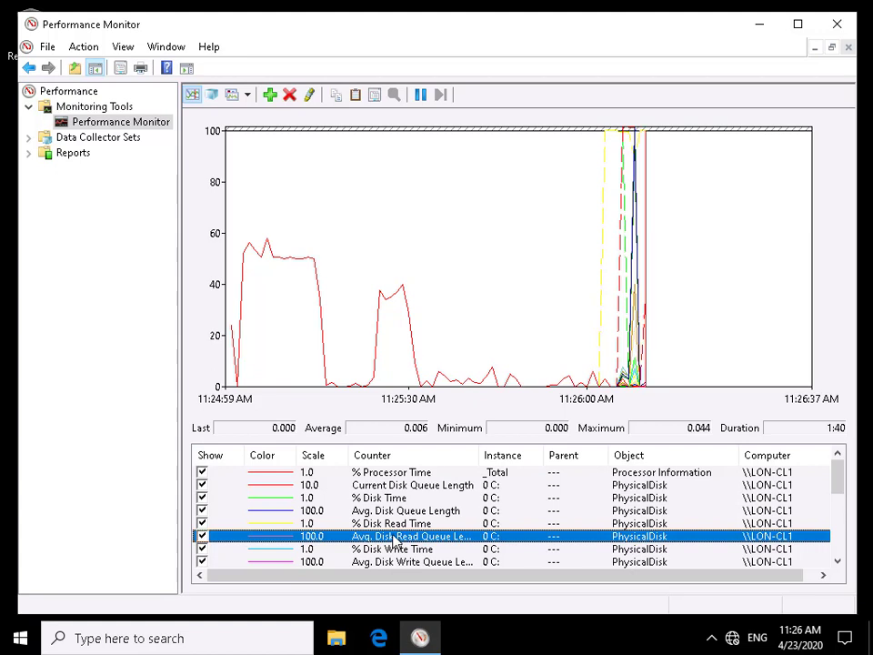
click(424, 452)
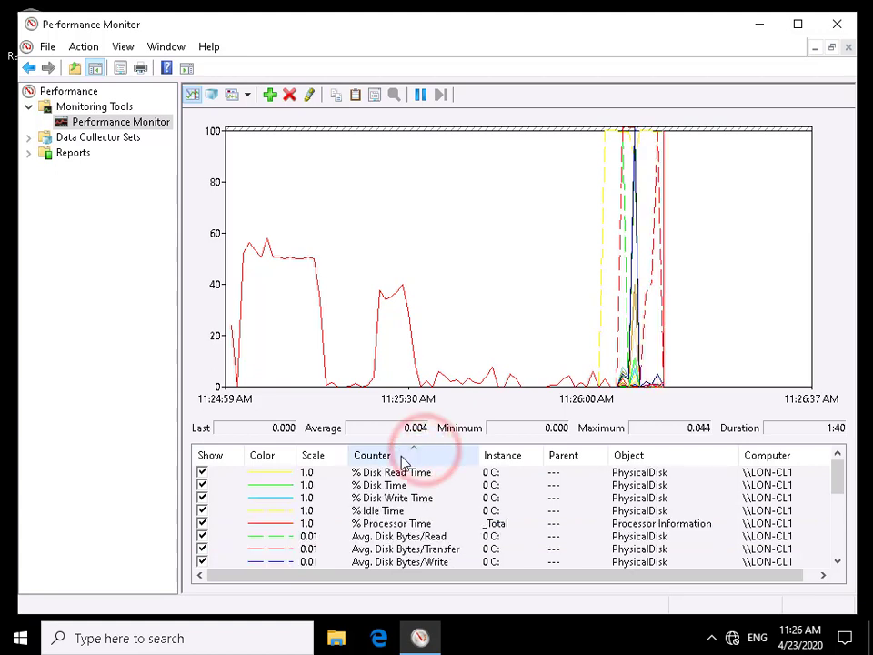
- Look through the sorted counter list to examine which disk counters are plotted
scroll(456, 528, down, 2)
click(446, 510)
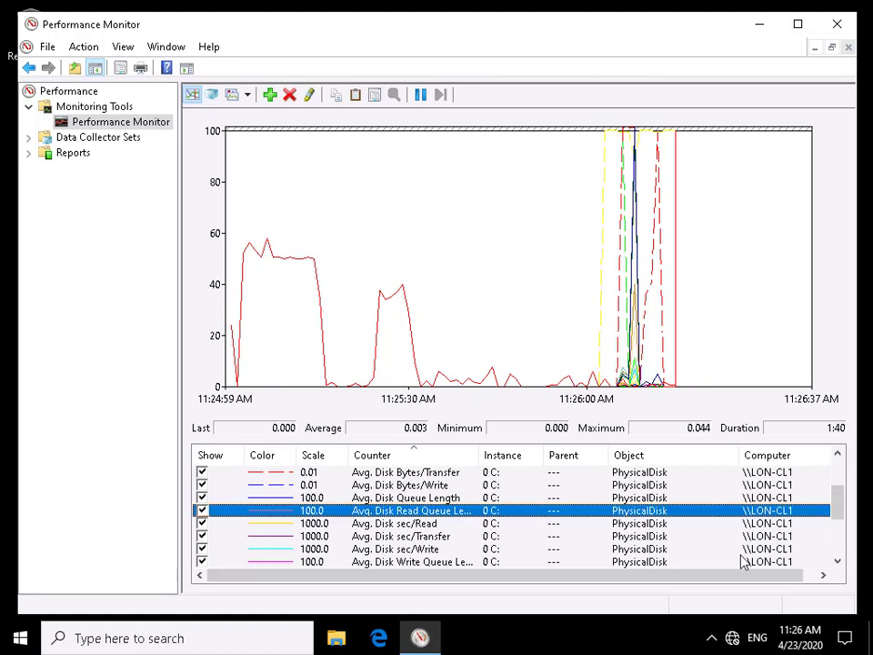
click(842, 562)
click(842, 562)
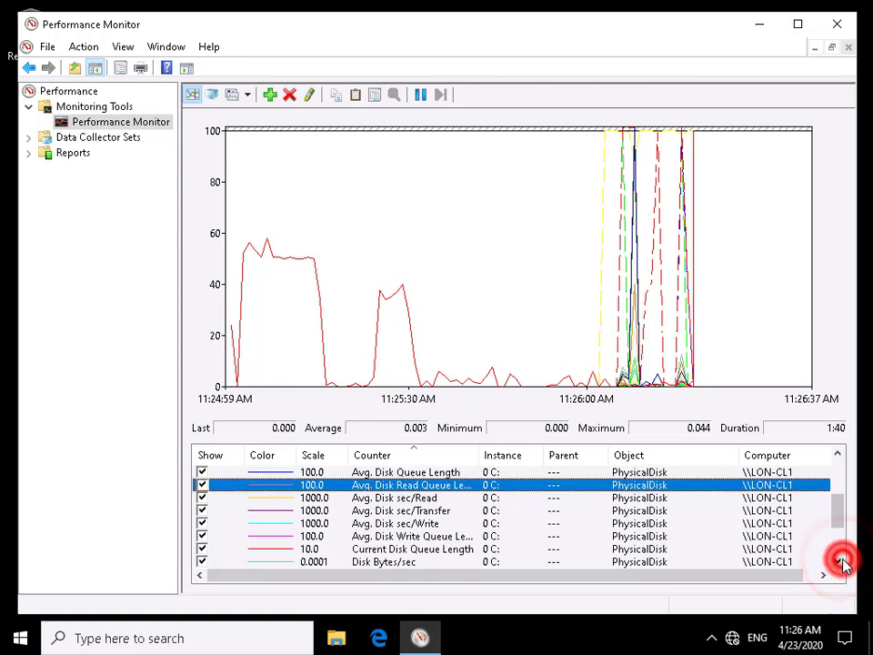
click(842, 562)
click(842, 562)
click(841, 563)
click(842, 563)
click(842, 562)
click(842, 562)
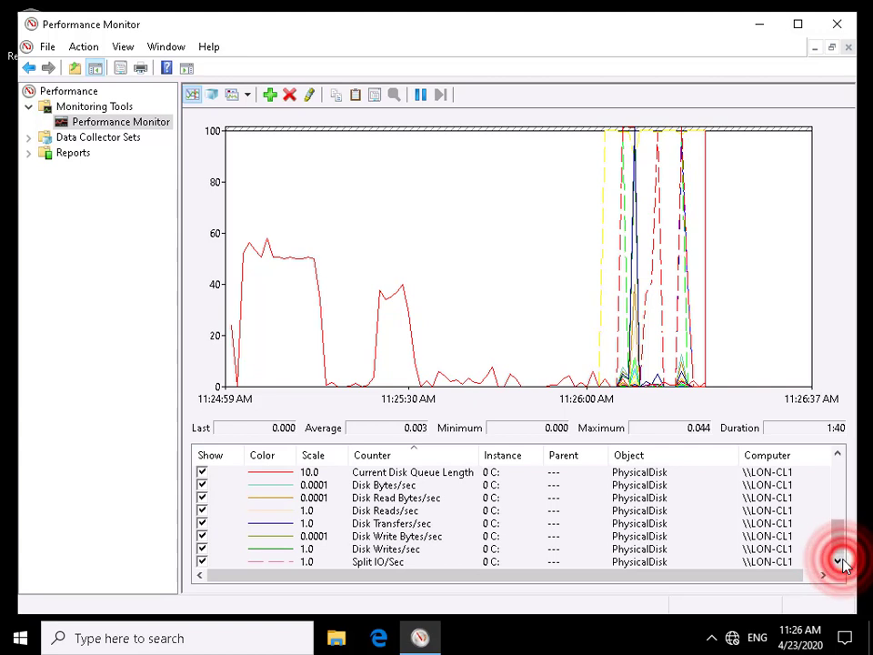
click(837, 454)
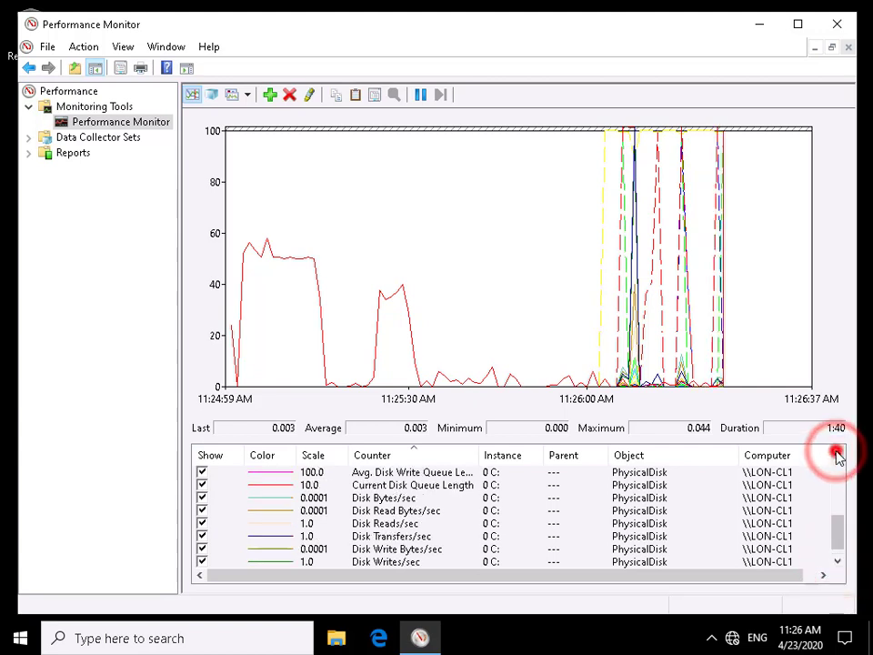
click(837, 454)
click(837, 454)
click(837, 454)
click(836, 454)
click(836, 454)
click(836, 454)
click(836, 454)
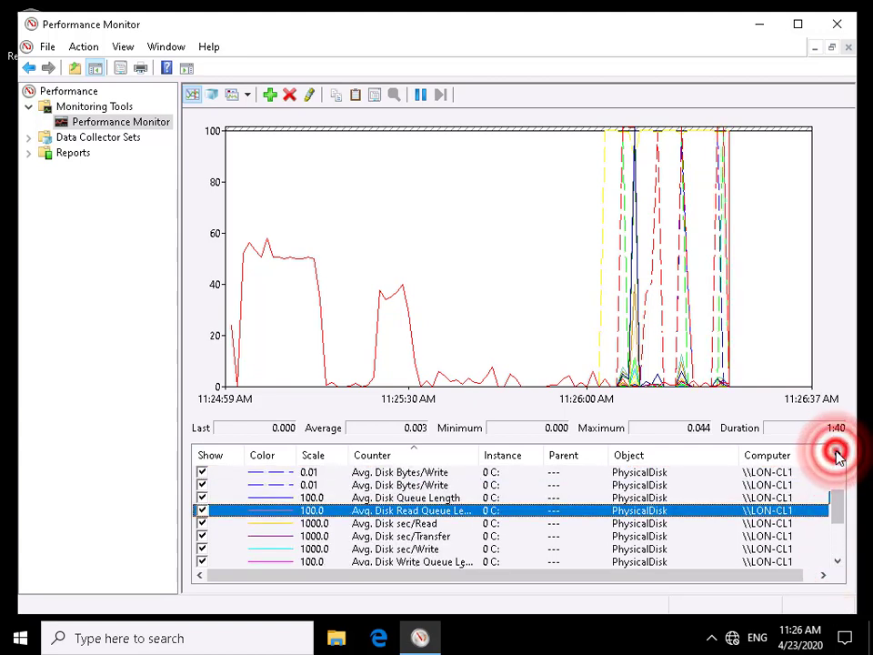
click(837, 454)
click(837, 454)
click(837, 454)
click(837, 454)
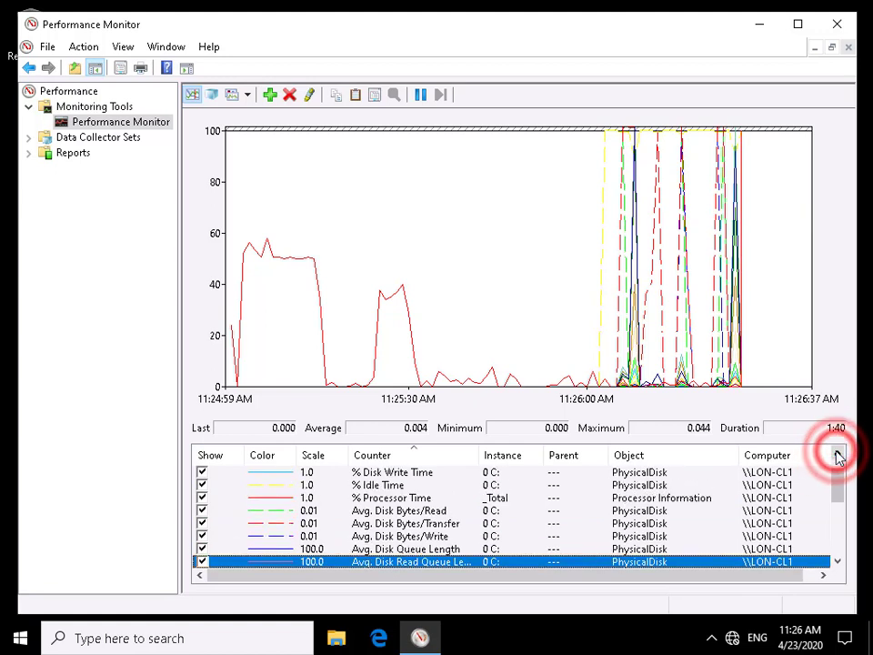
- Select the % Idle Time counter and highlight its line in the graph
click(393, 485)
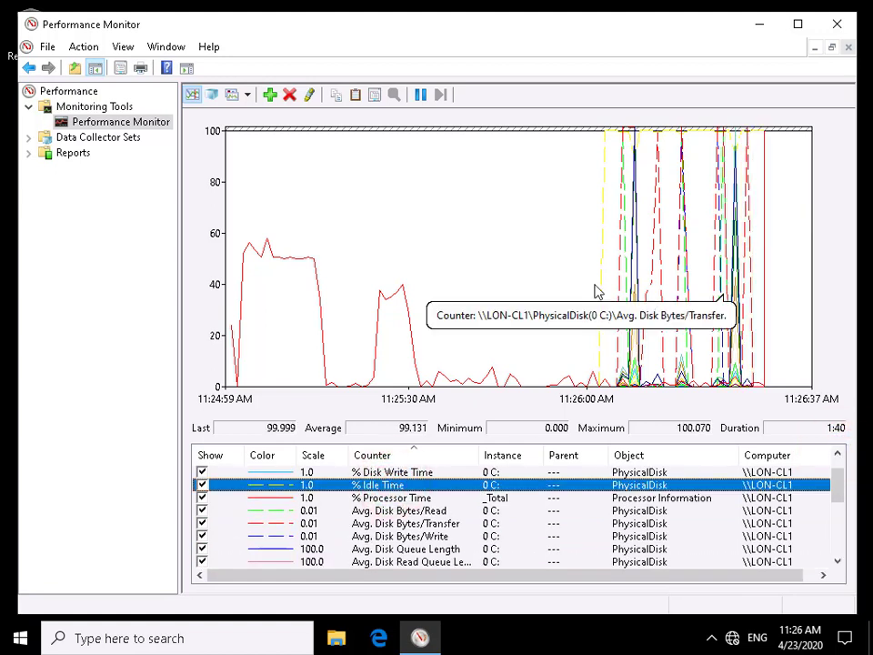
click(310, 94)
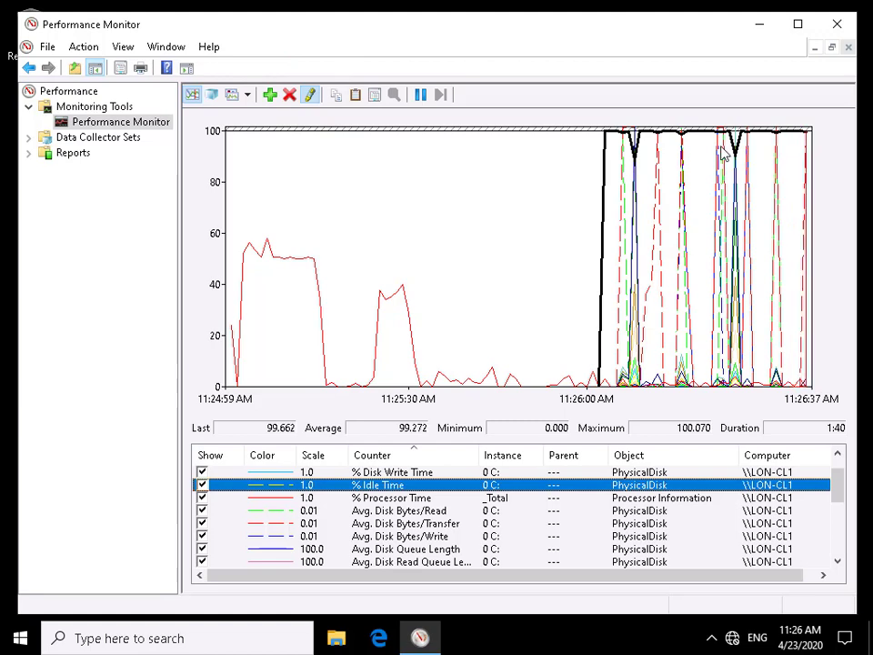
mouse_move(723, 155)
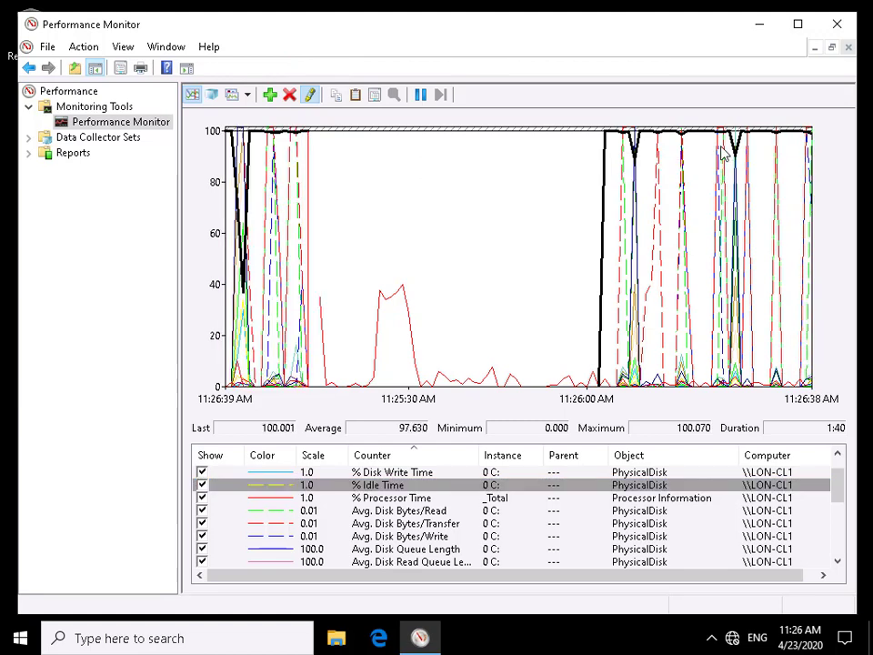
- Set the % Idle Time counter's line to green with a thicker width in its properties
right_click(387, 485)
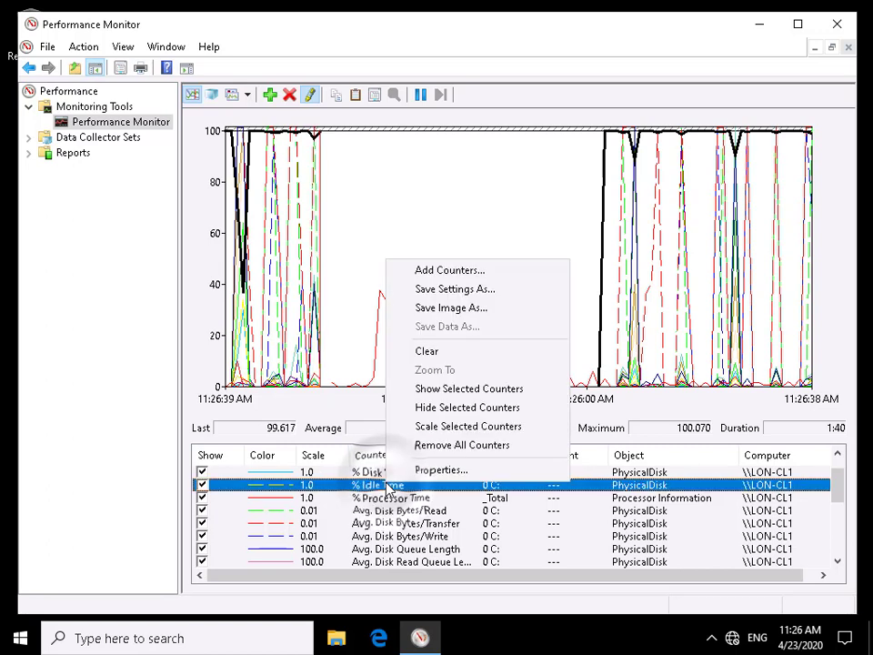
click(444, 471)
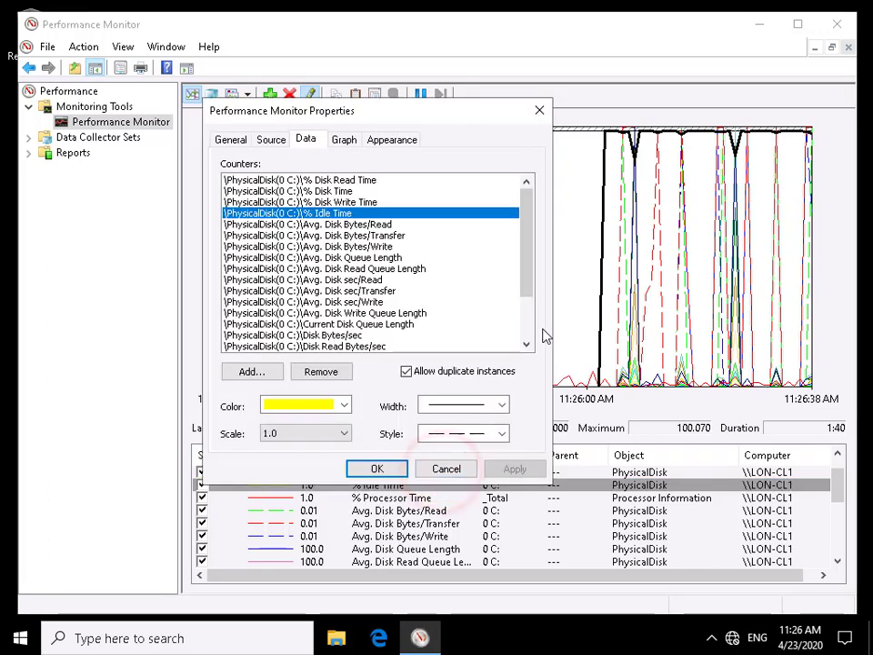
click(344, 405)
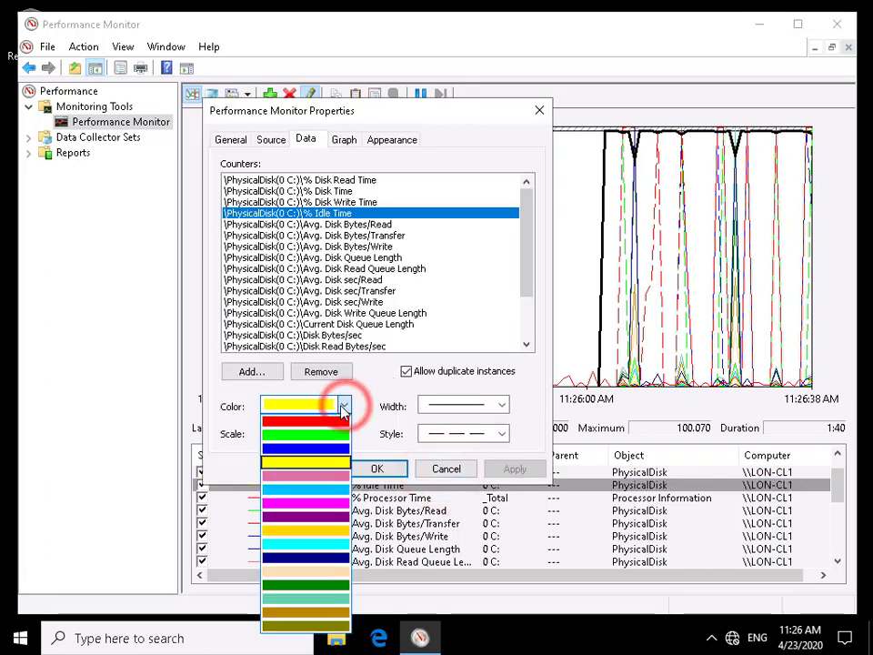
click(318, 441)
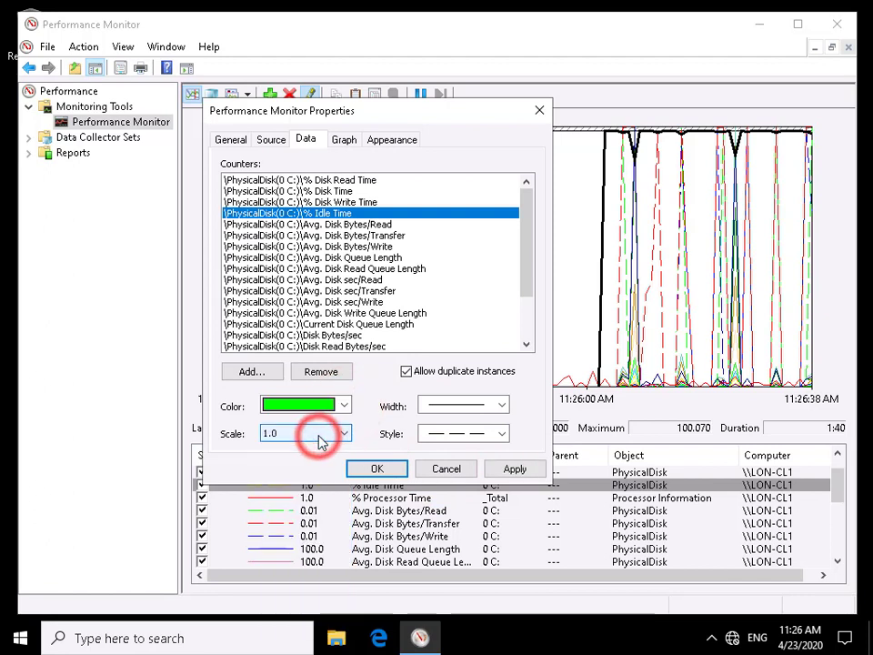
click(437, 410)
click(439, 446)
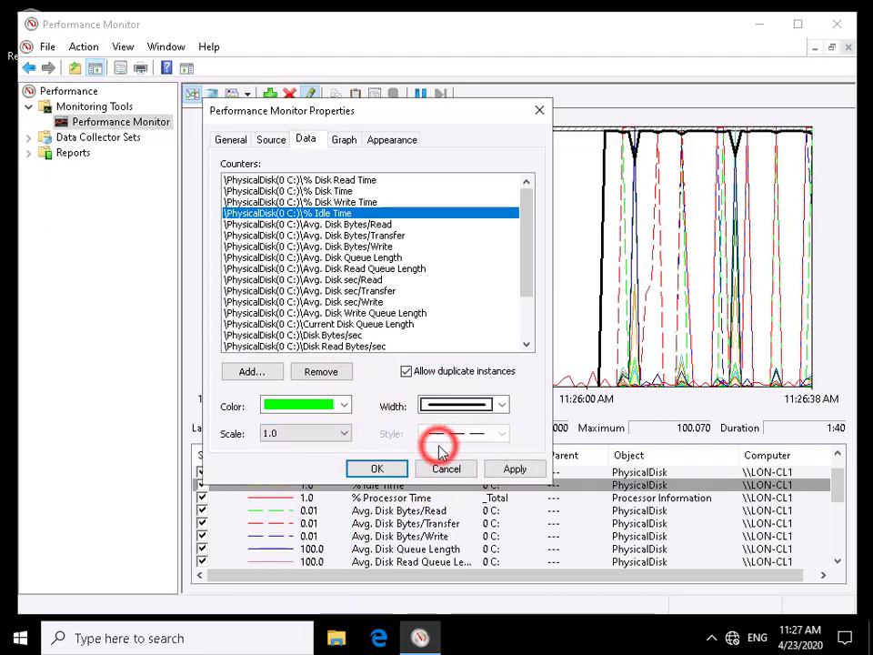
click(283, 435)
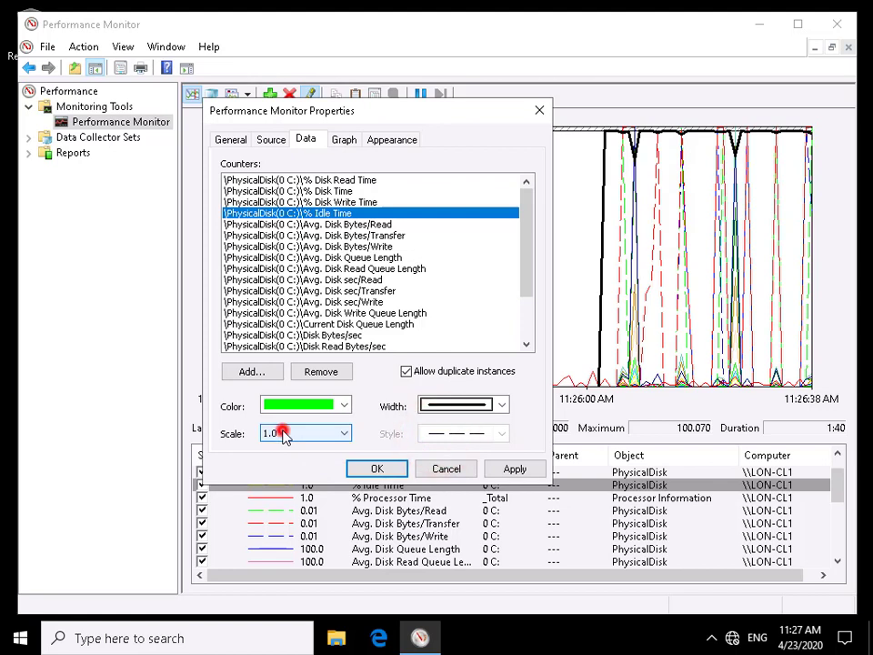
click(380, 468)
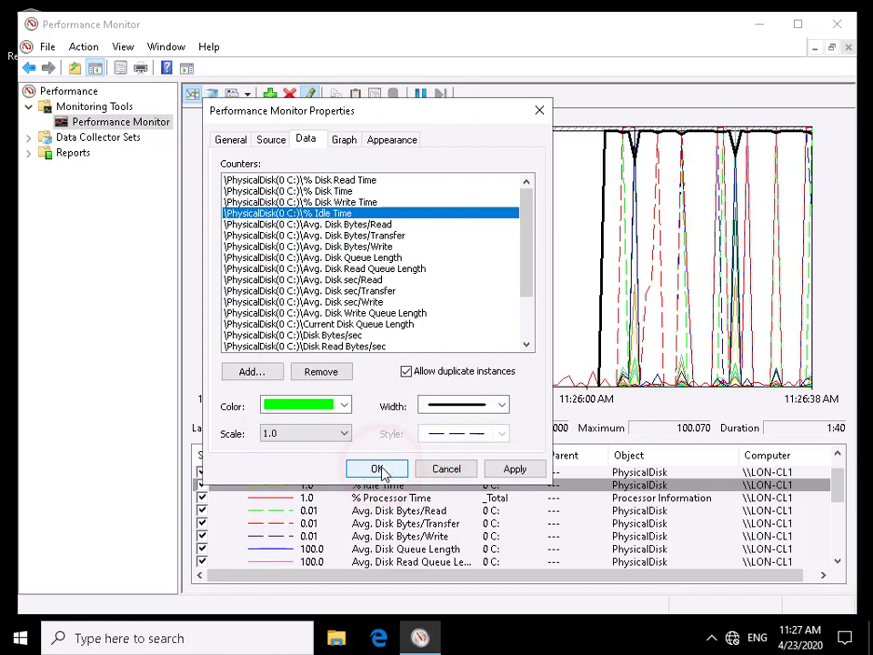
click(381, 469)
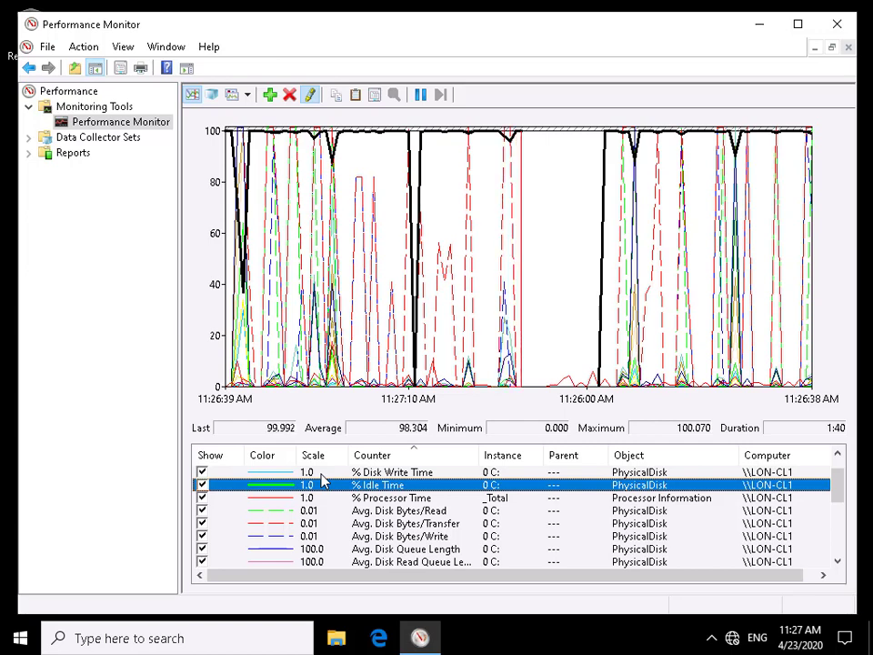
- Expand Data Collector Sets and its System node, and select the User Defined sets
click(71, 137)
click(28, 138)
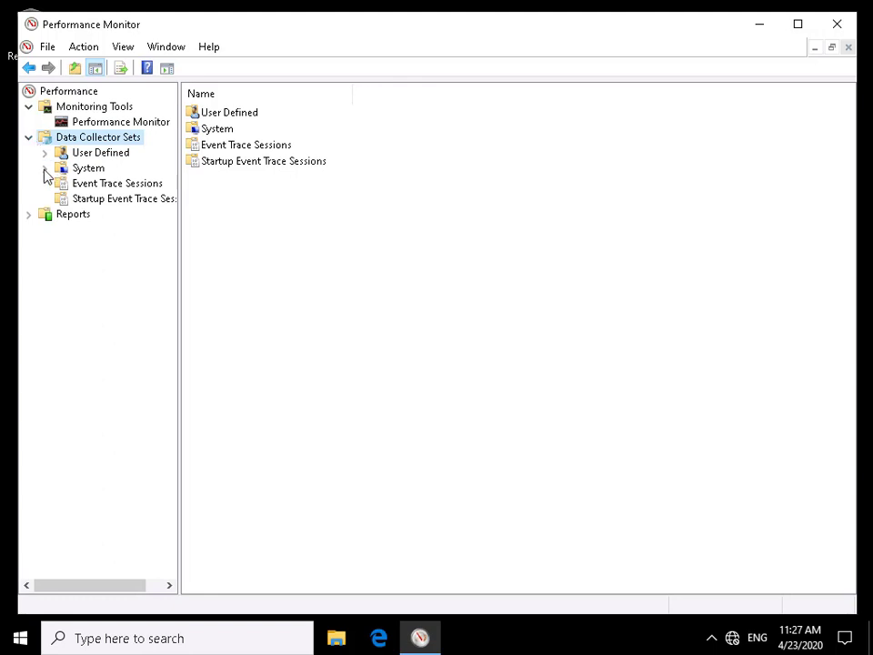
click(45, 168)
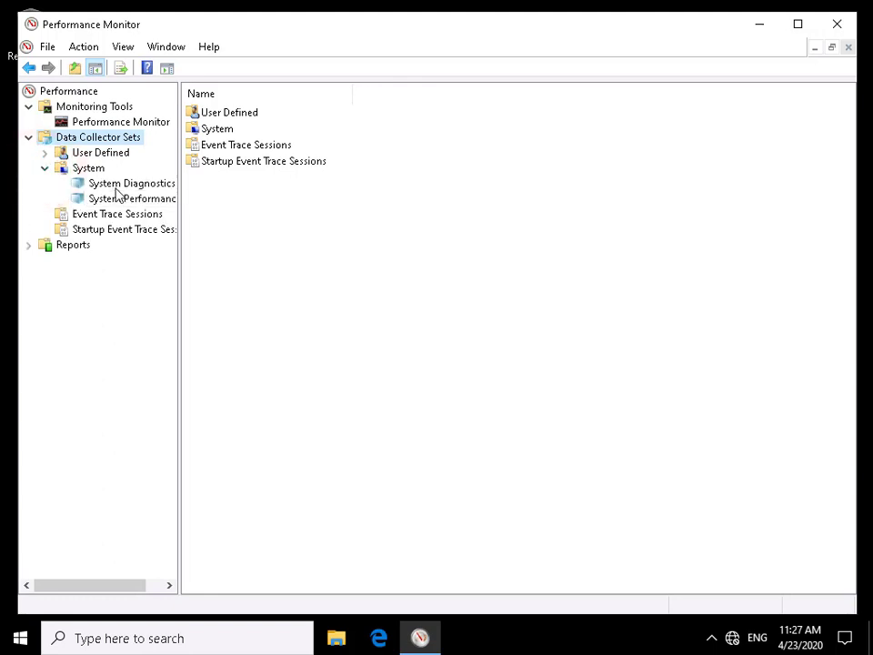
click(44, 153)
click(90, 157)
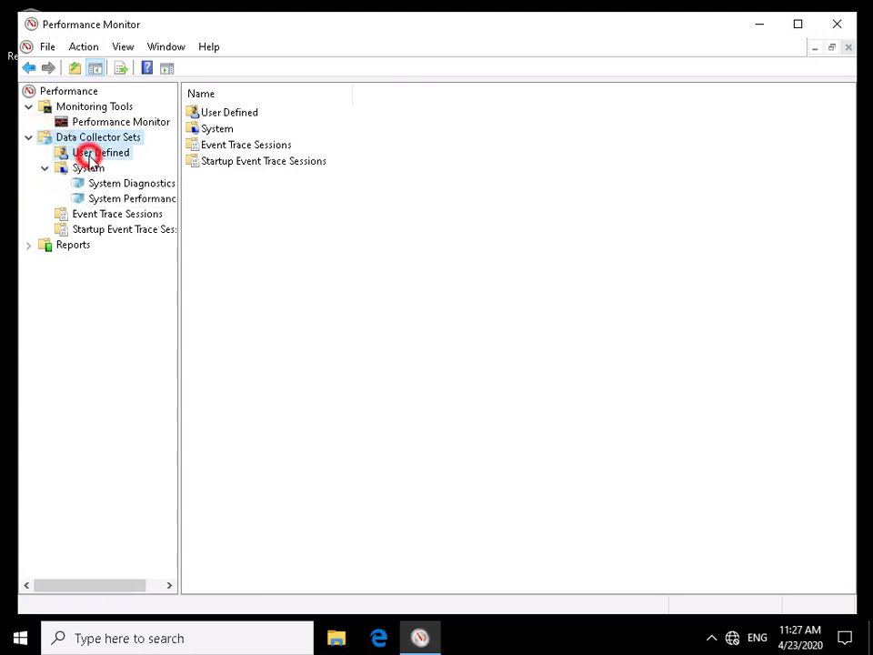
- Start a new user-defined data collector set named "CPU and Disk Activity", created from a template
right_click(91, 158)
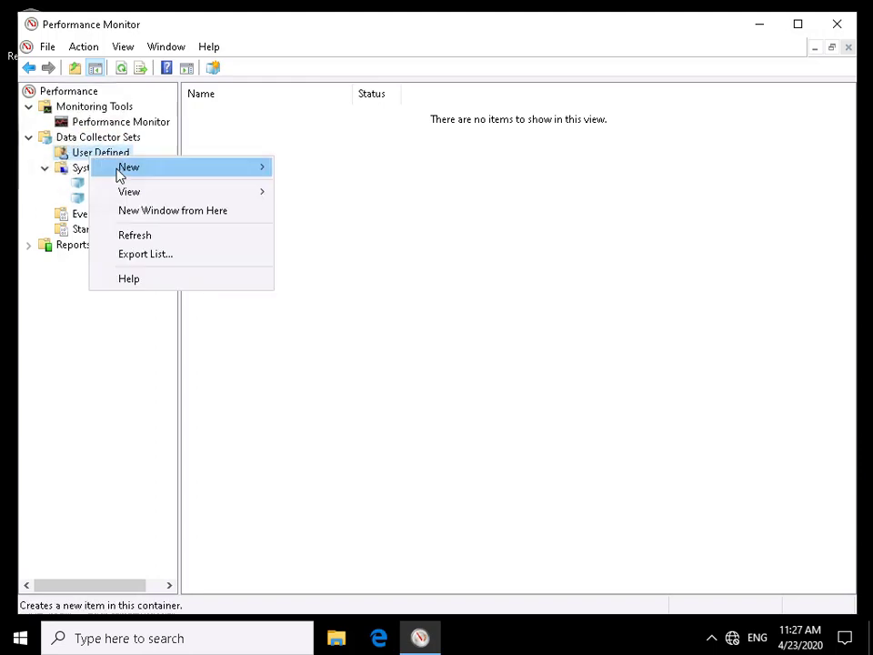
mouse_move(116, 171)
click(293, 170)
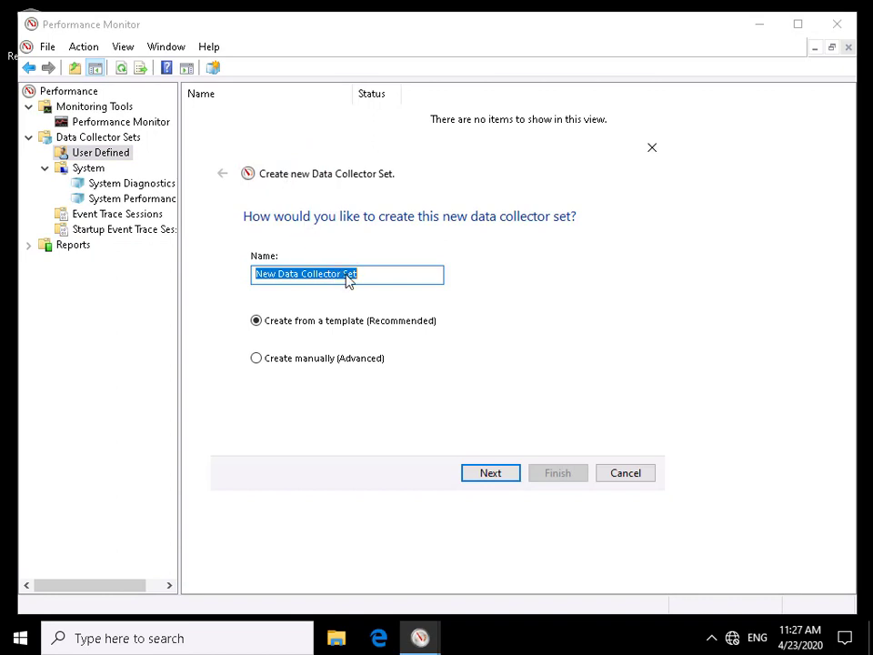
text(CPU and Disk Activity)
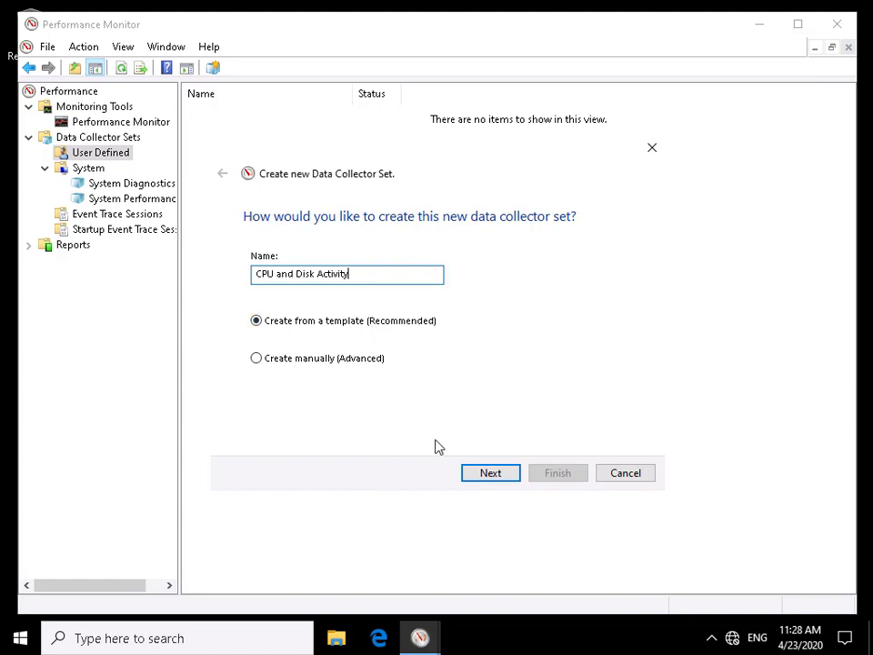
click(490, 475)
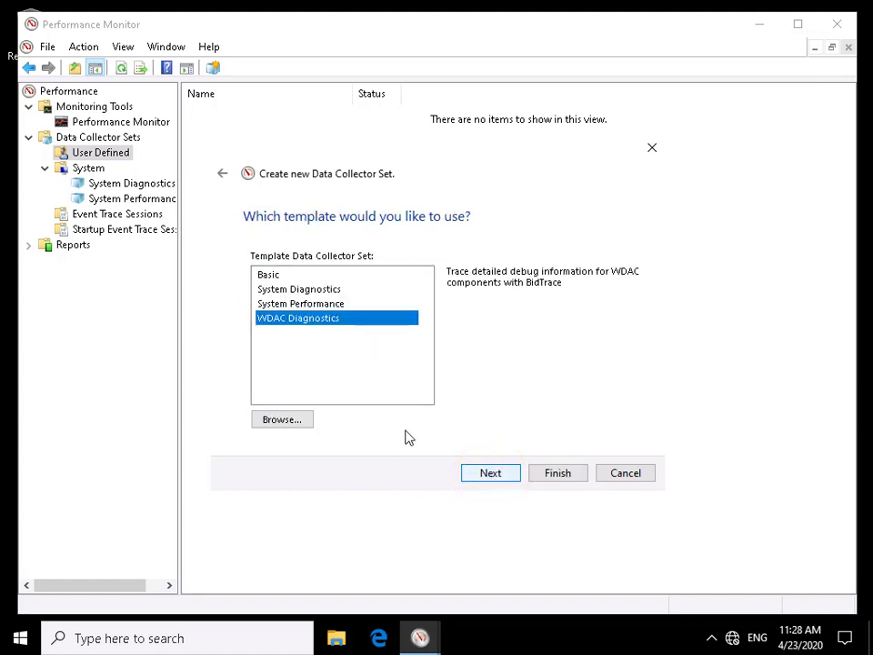
- Create the set from the Basic template with the default root directory and open its properties on finishing
click(276, 276)
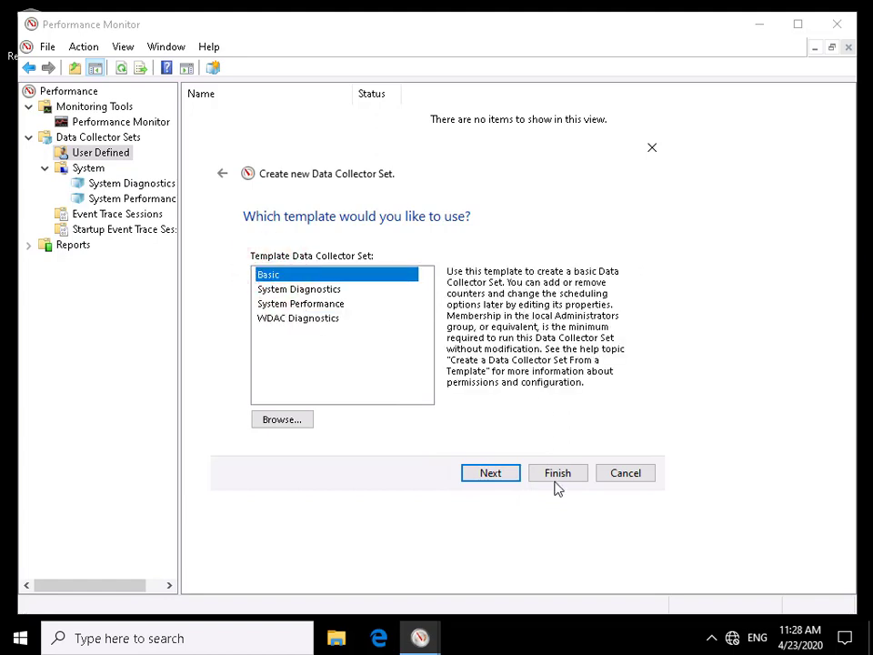
click(496, 478)
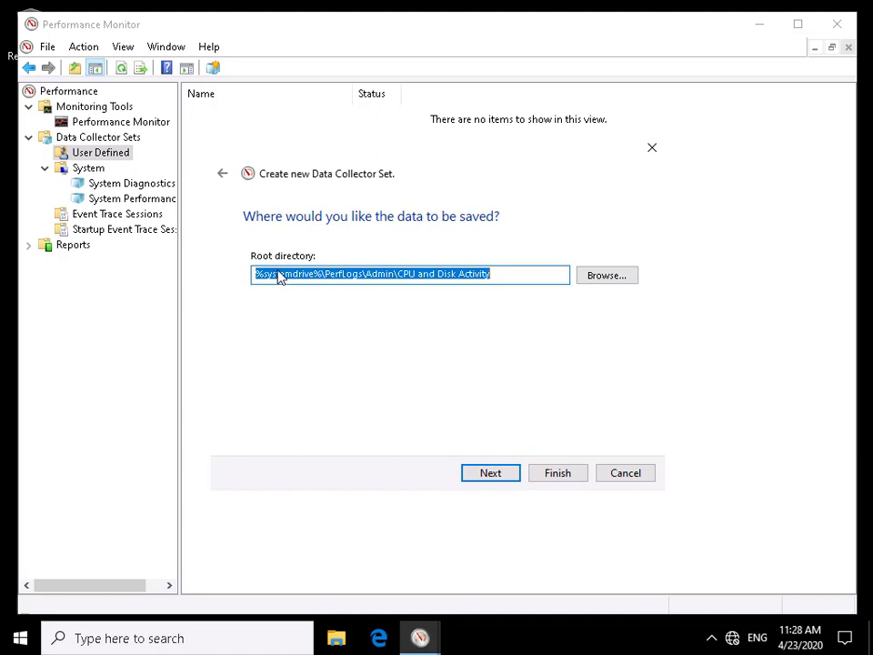
click(502, 476)
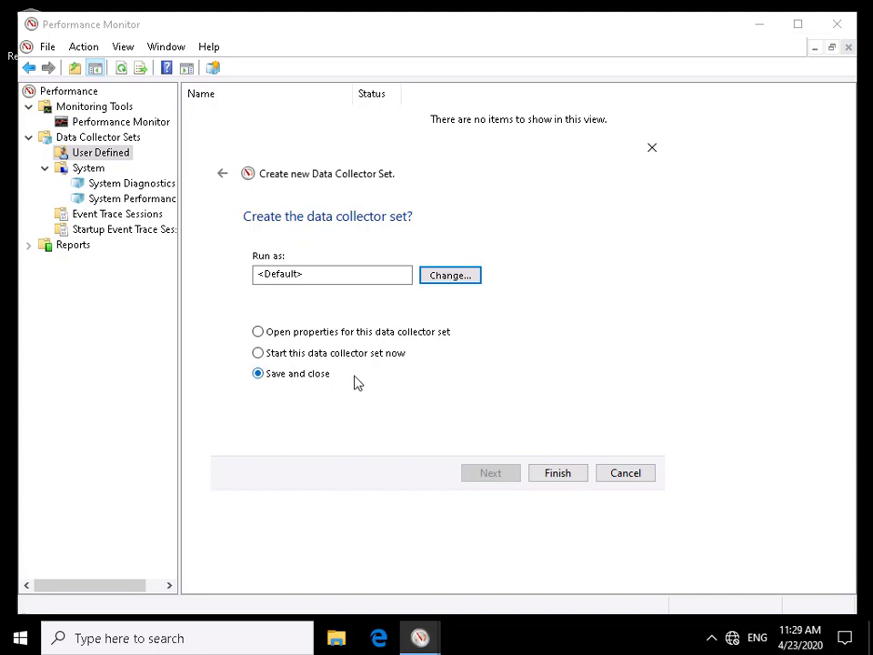
click(287, 333)
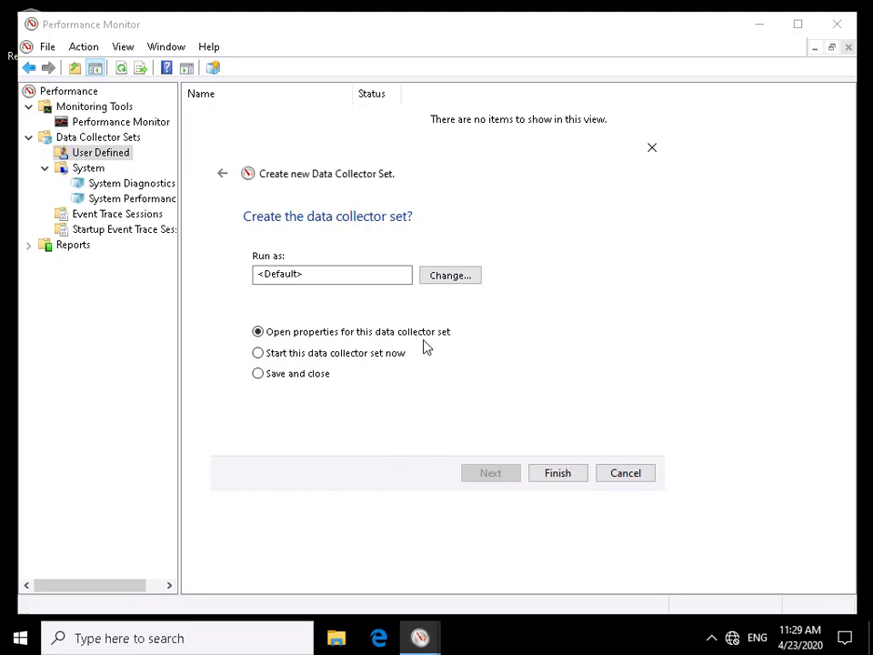
click(559, 475)
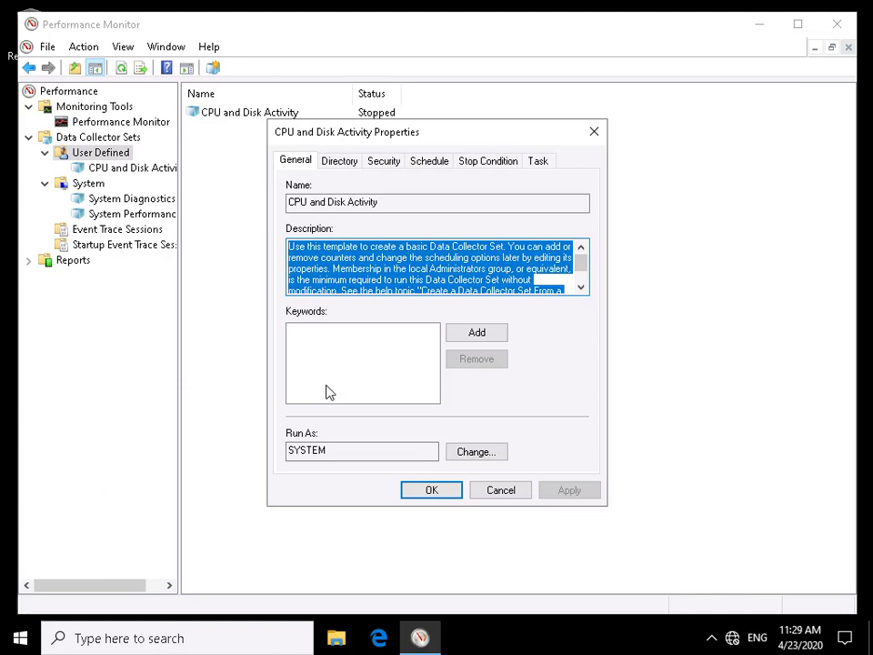
- Review the directory, security and schedule settings of the CPU and Disk Activity set
click(346, 161)
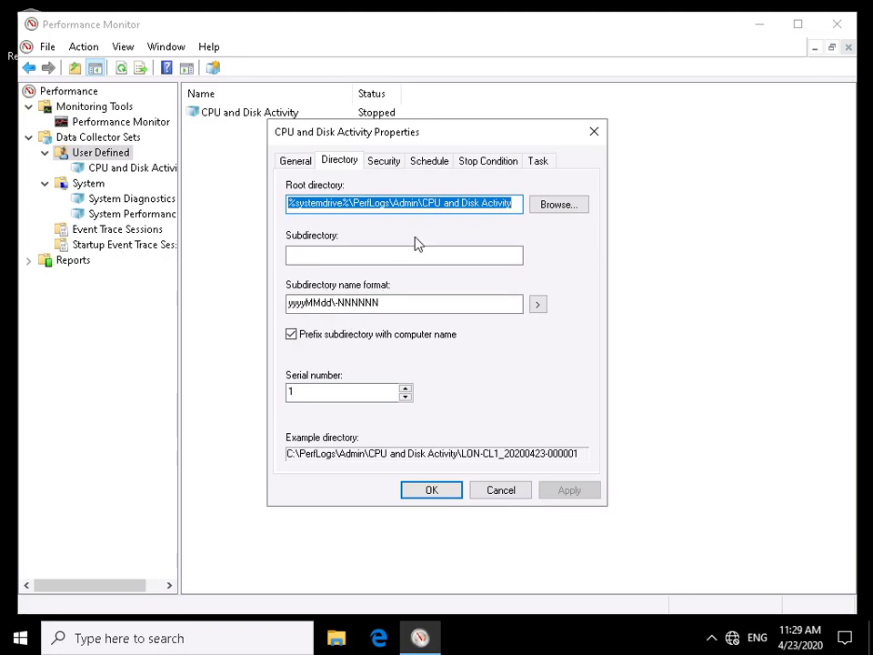
click(380, 169)
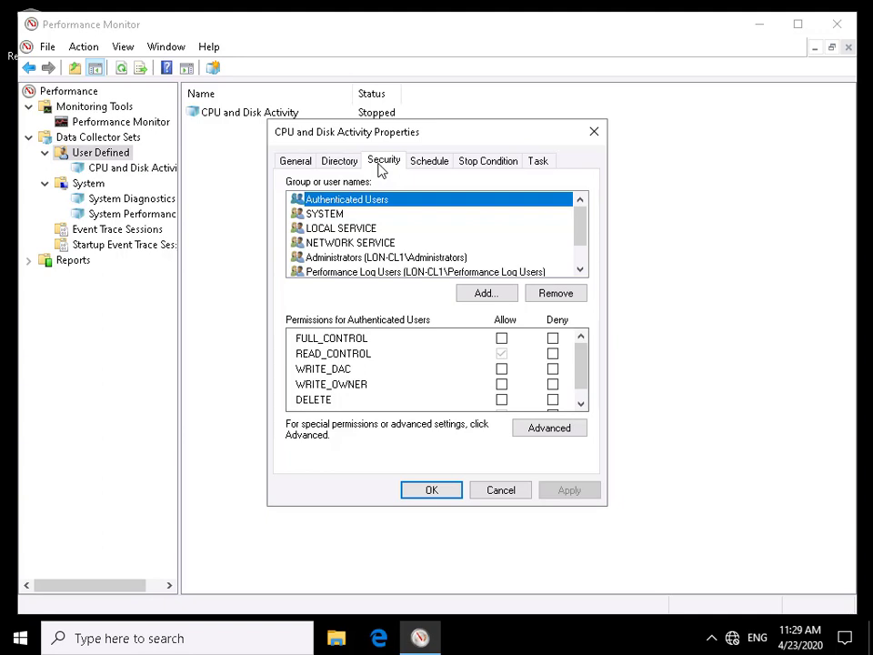
click(418, 164)
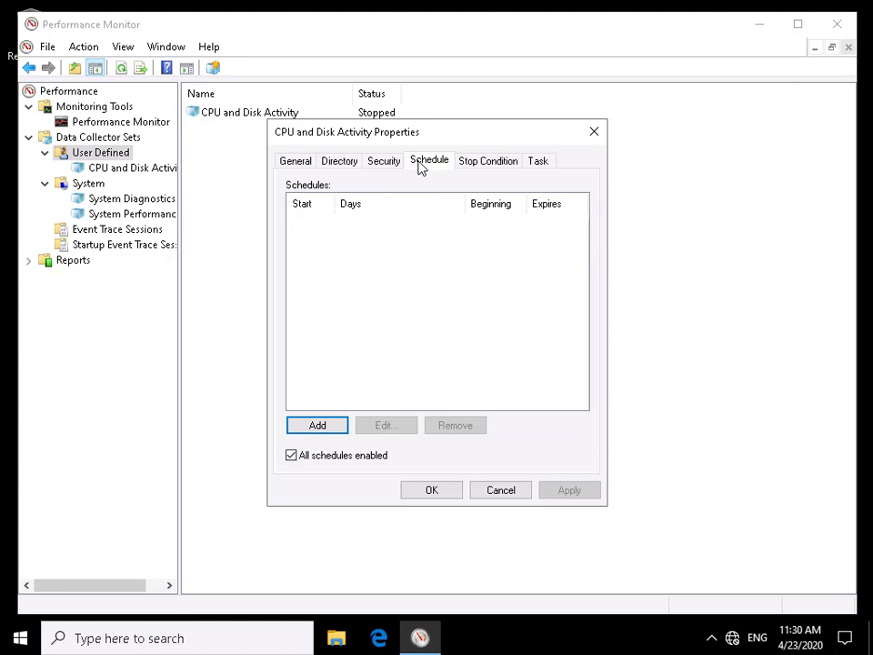
- Set the set's stop condition to an overall duration of 30 seconds, check the task settings and save the properties
click(469, 162)
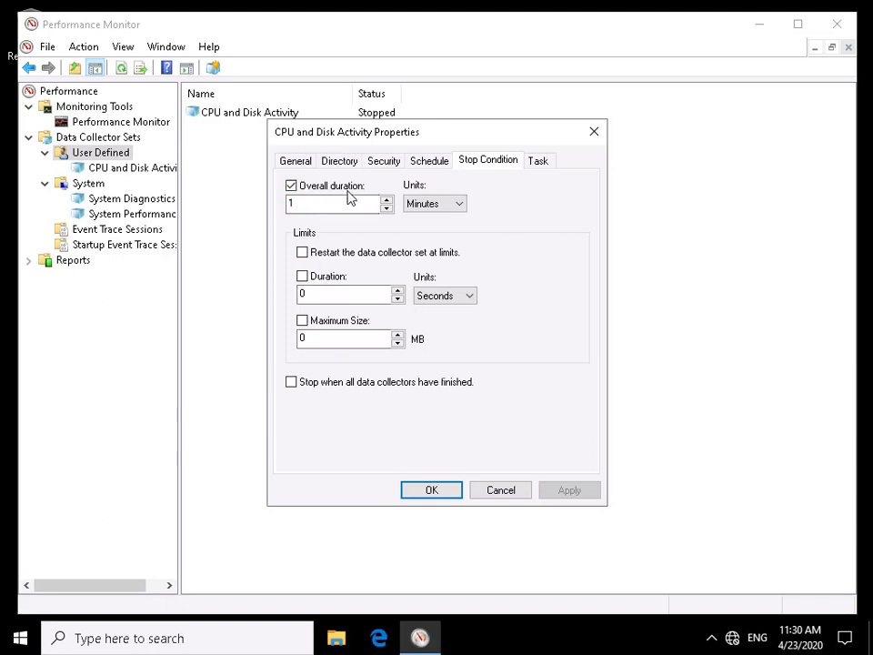
double_click(320, 204)
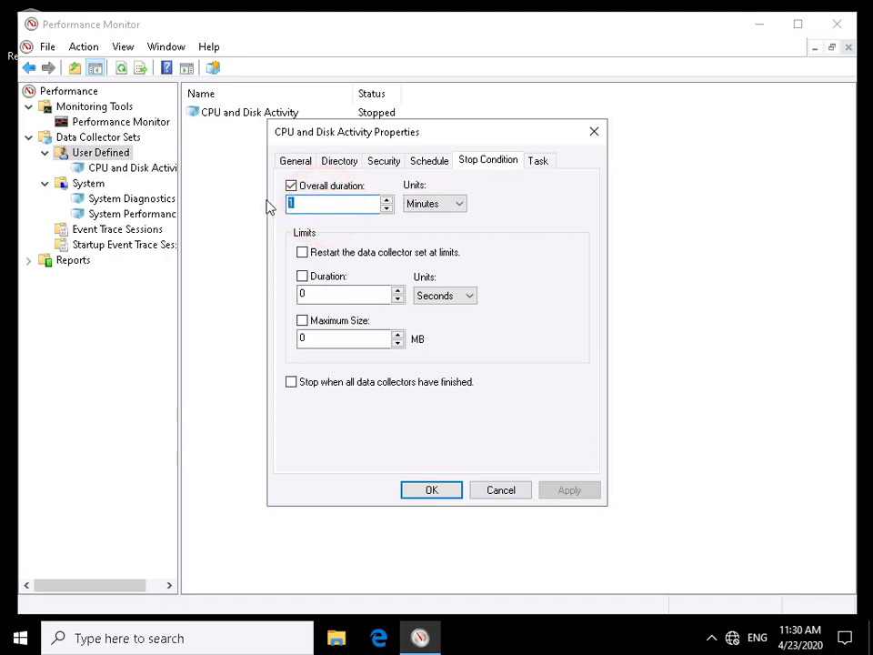
text(30)
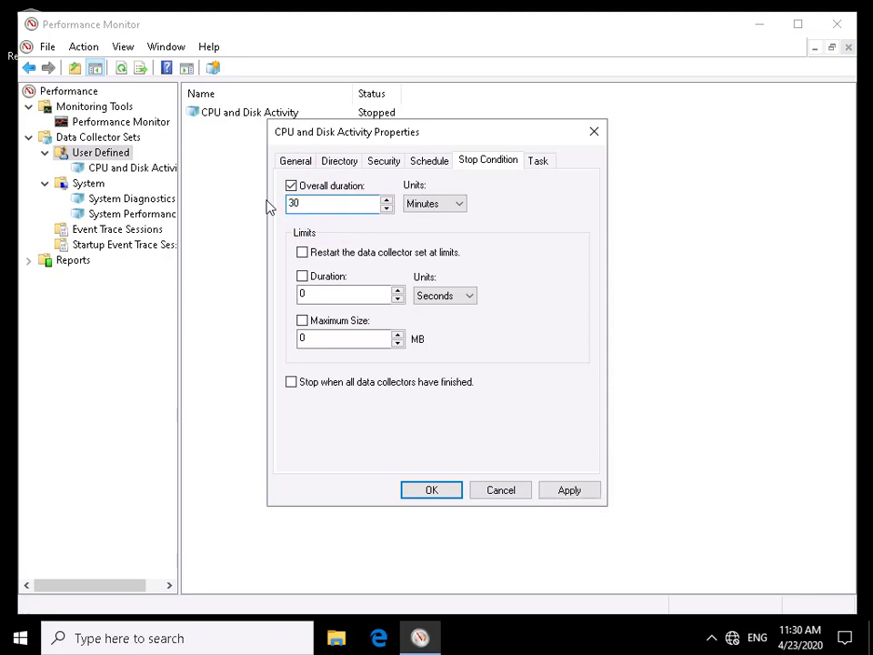
click(422, 206)
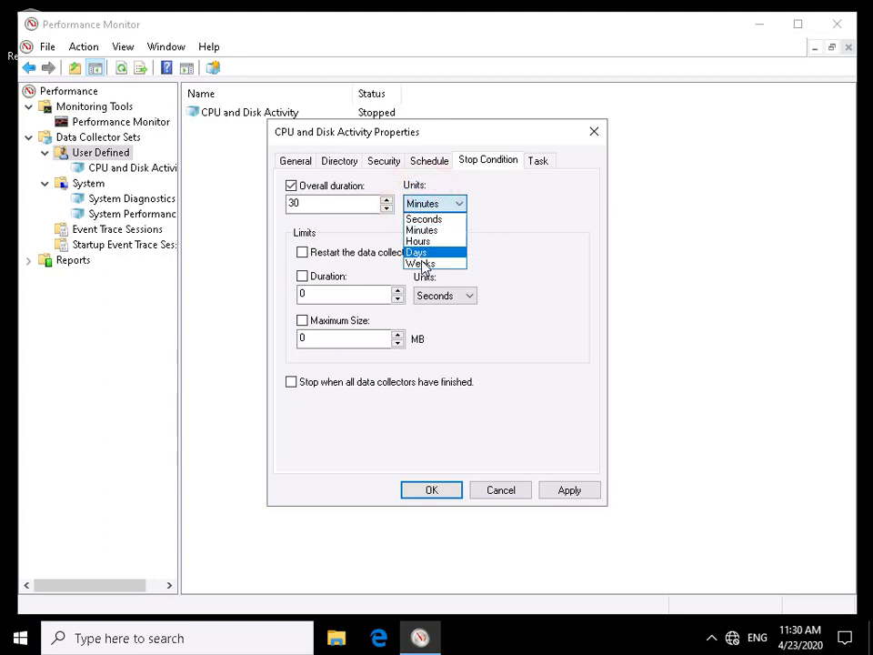
click(423, 219)
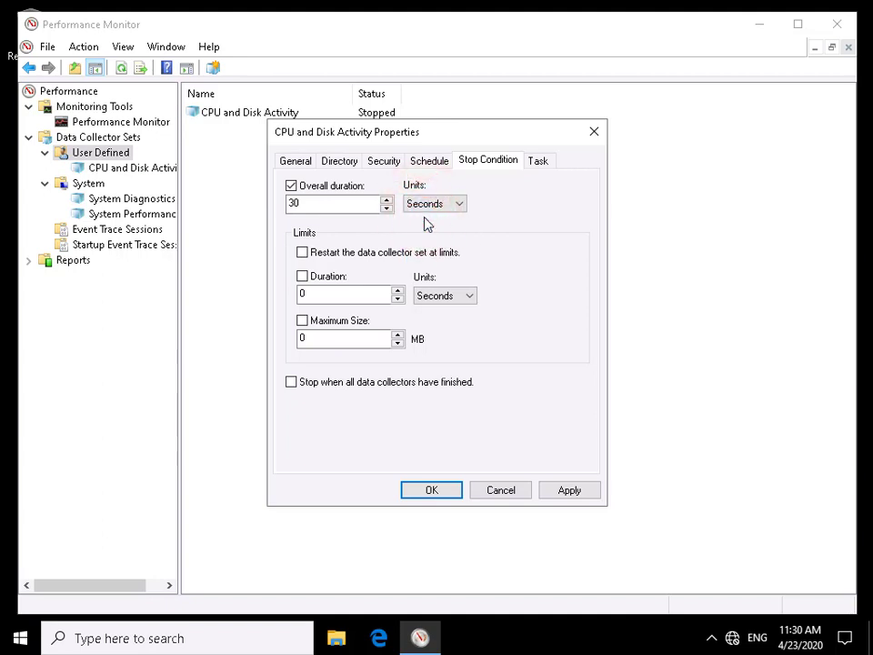
click(540, 161)
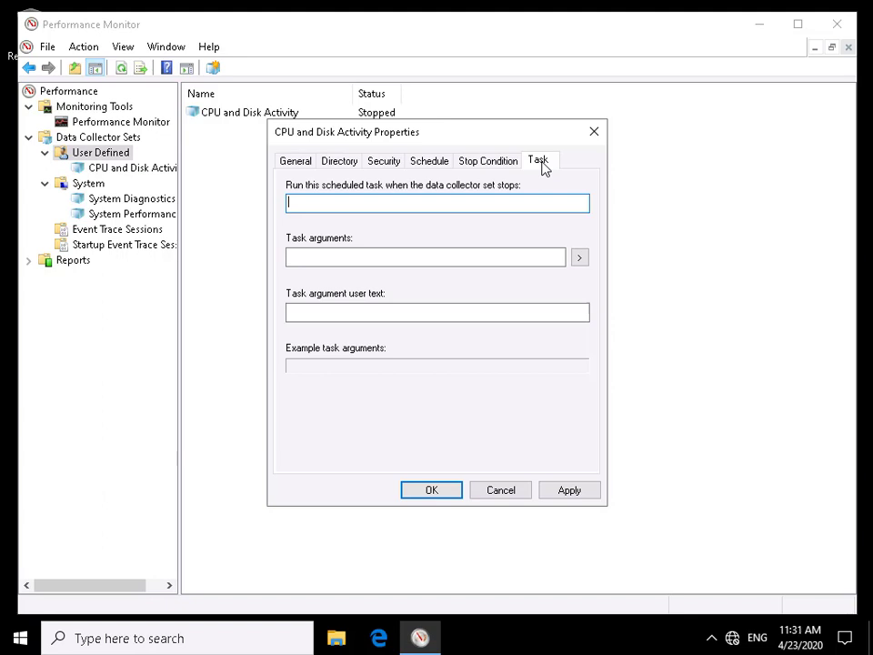
click(443, 490)
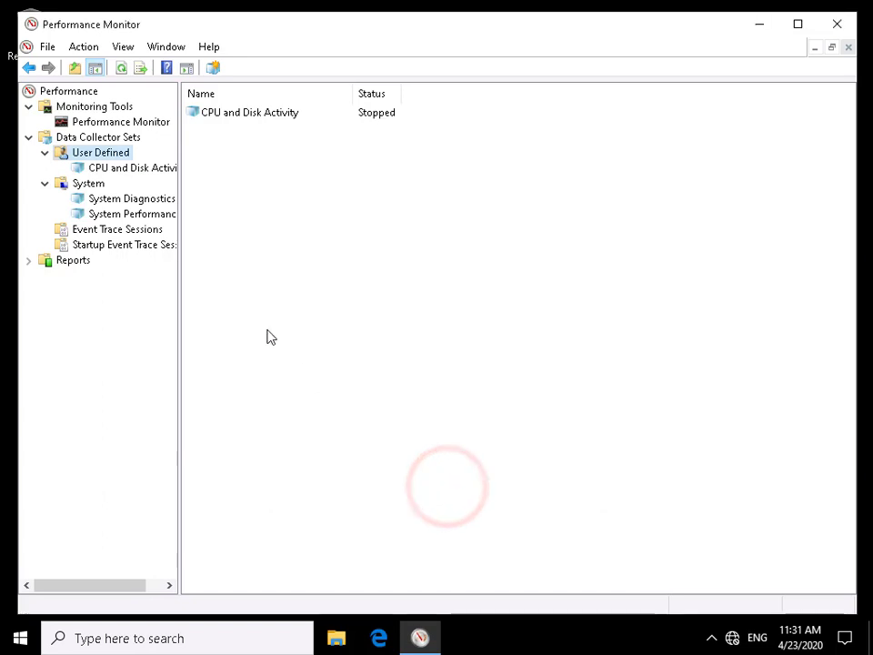
- Expand the user-defined Reports and examine the CPU and Disk Activity folder for existing reports
click(62, 261)
click(30, 261)
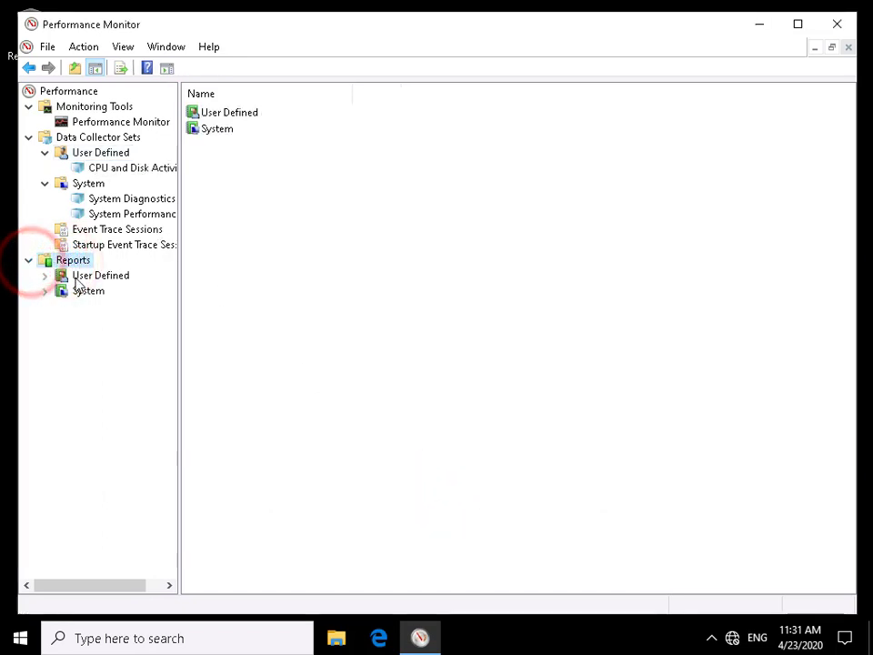
click(65, 275)
click(45, 276)
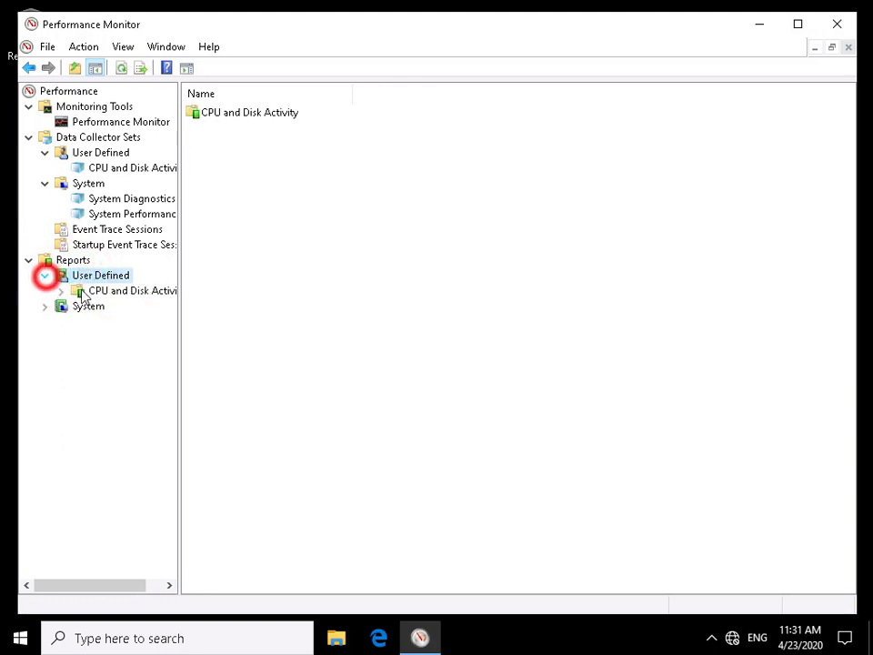
click(97, 289)
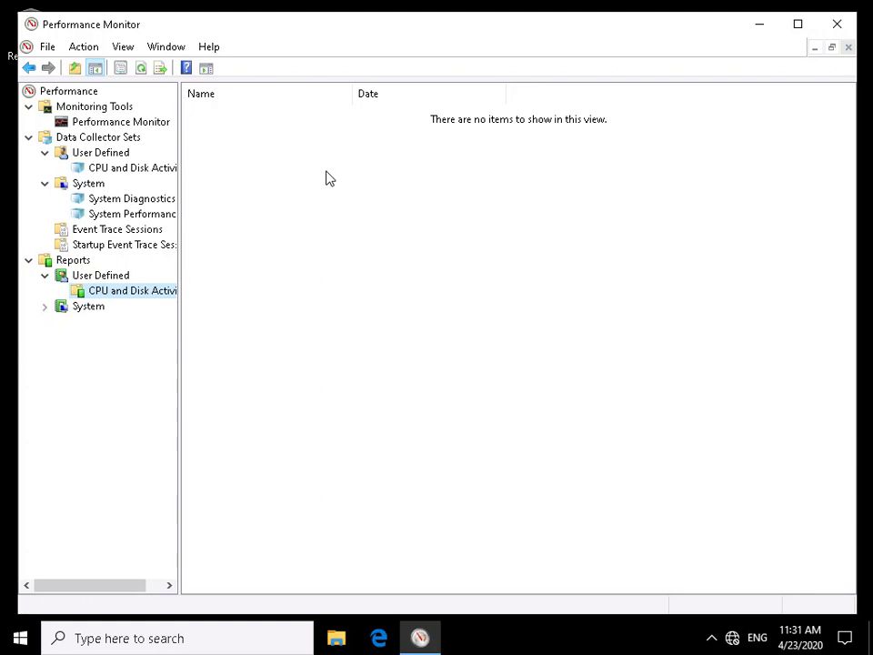
- Start the CPU and Disk Activity data collector set
click(118, 172)
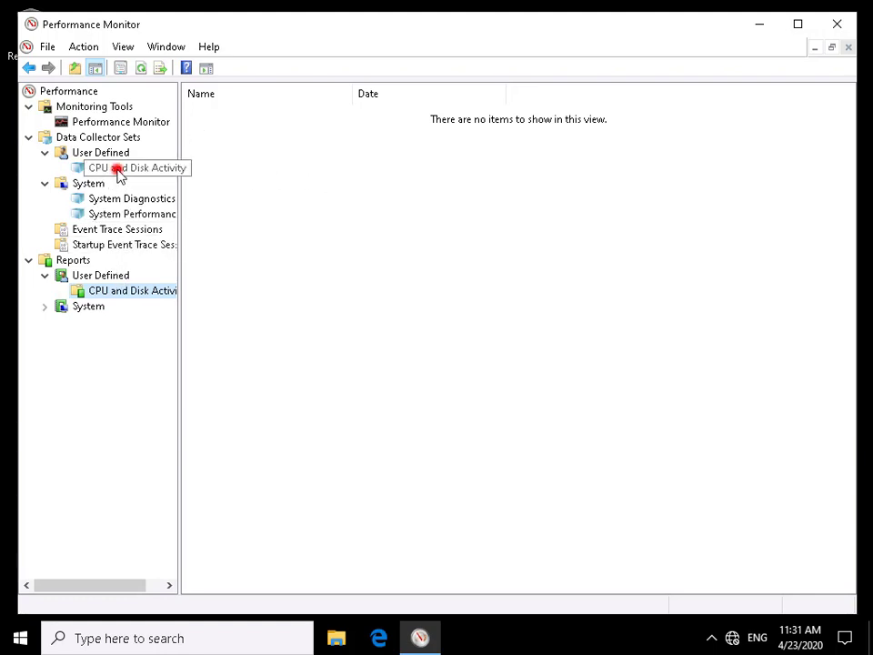
right_click(120, 175)
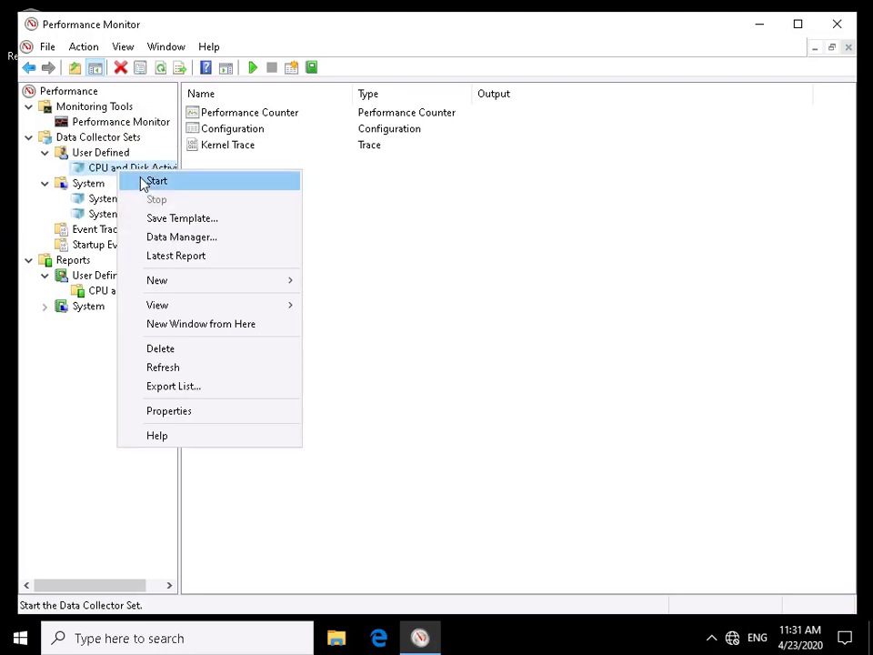
click(143, 182)
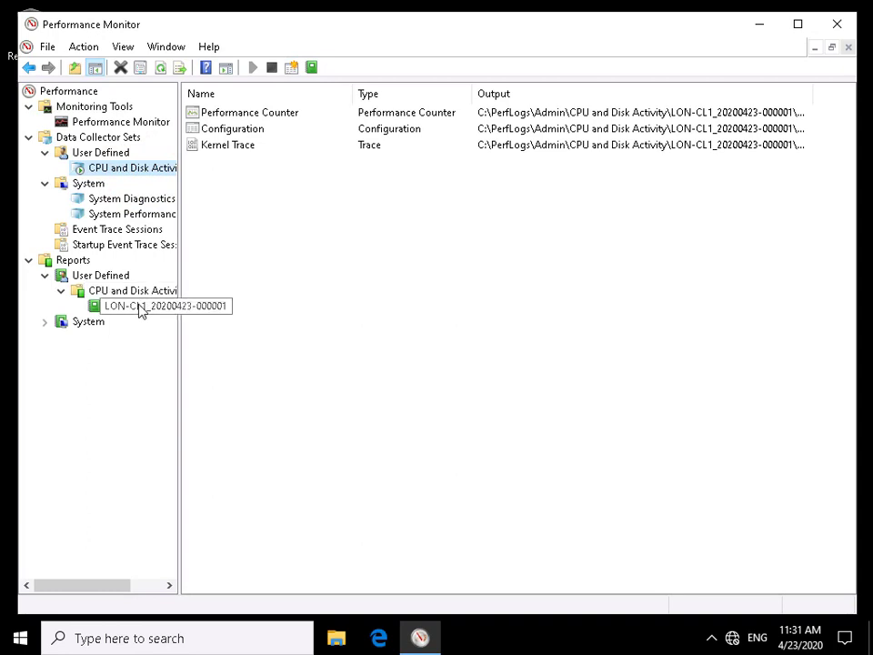
- Open the report of the running collection and stop the CPU and Disk Activity set
click(140, 308)
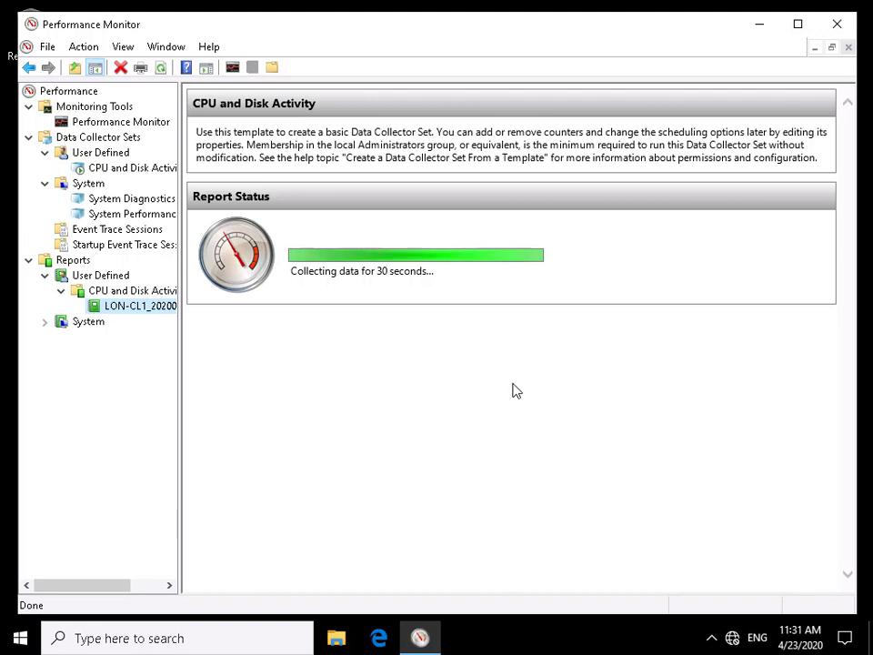
right_click(149, 173)
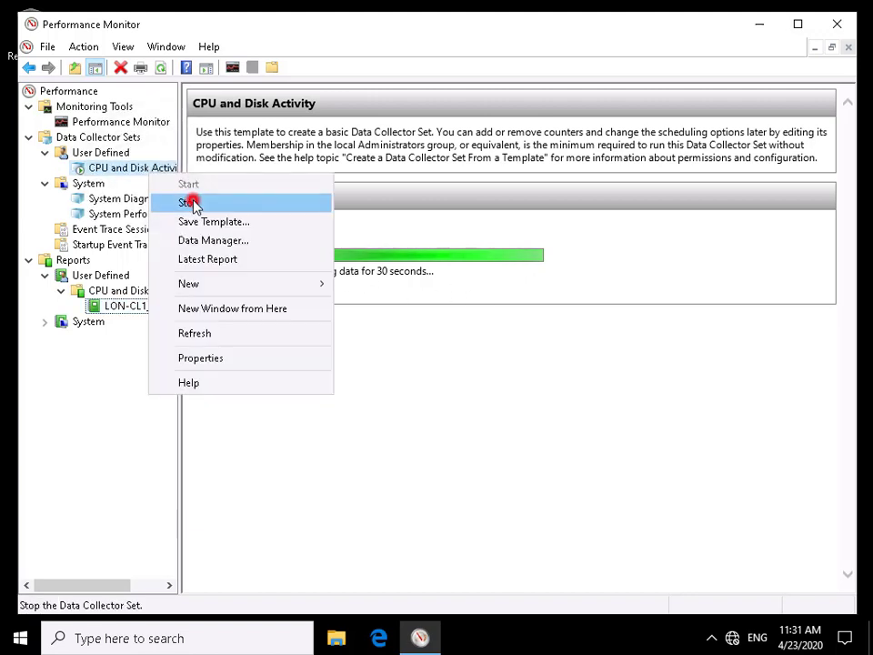
click(193, 202)
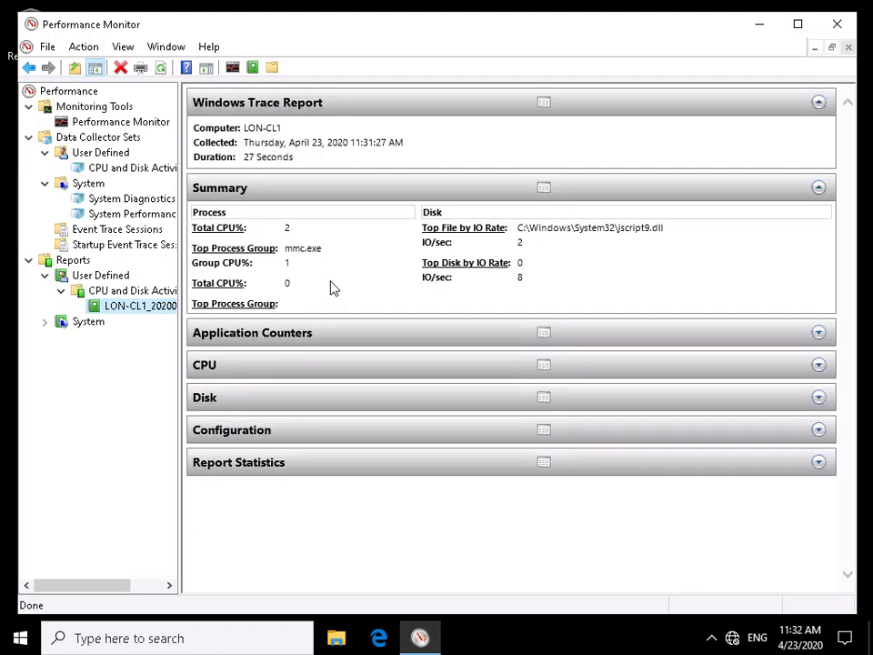
- Expand the report's CPU section and its Process statistics, and close the report's contents list
click(543, 333)
click(484, 368)
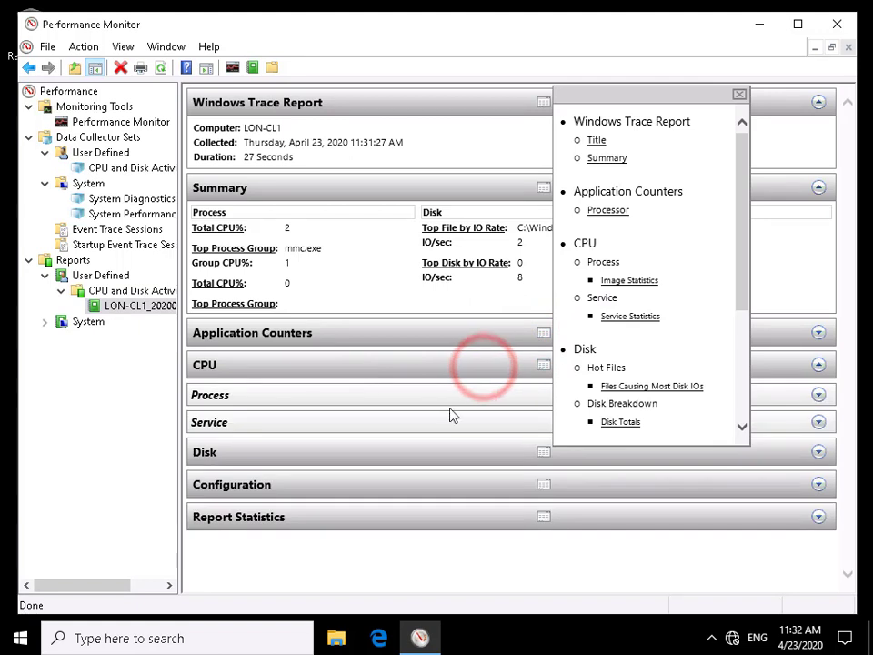
click(818, 395)
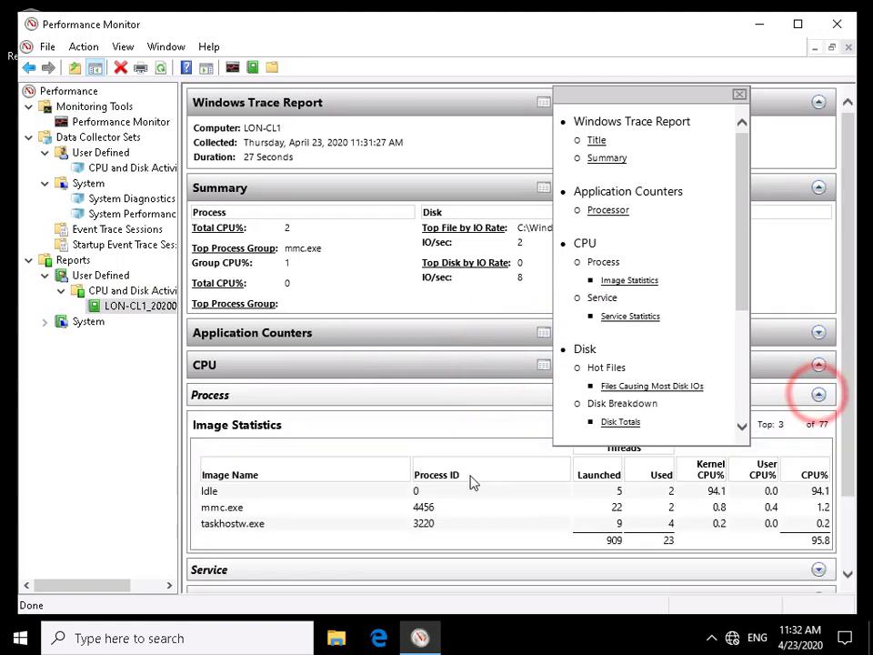
click(740, 95)
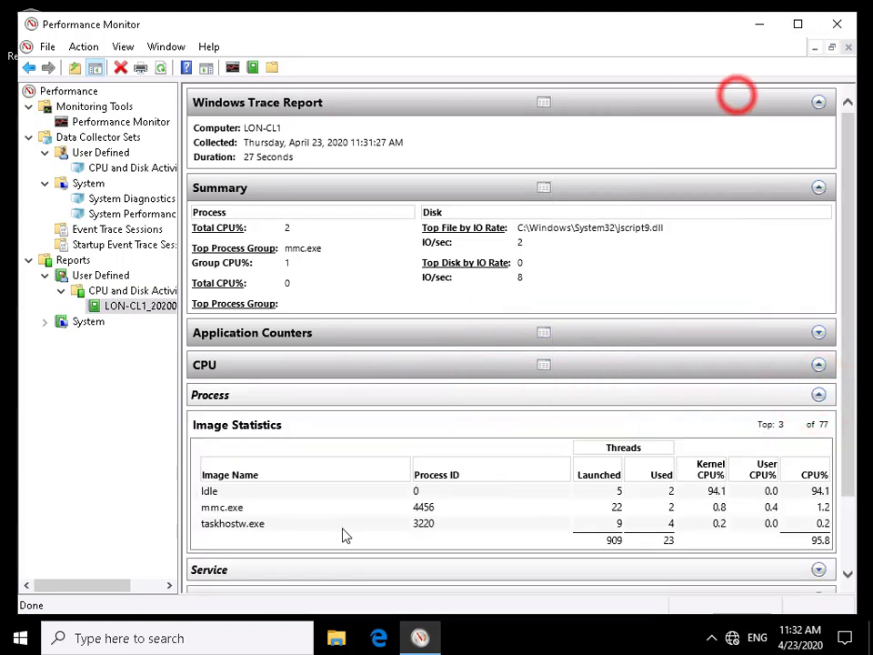